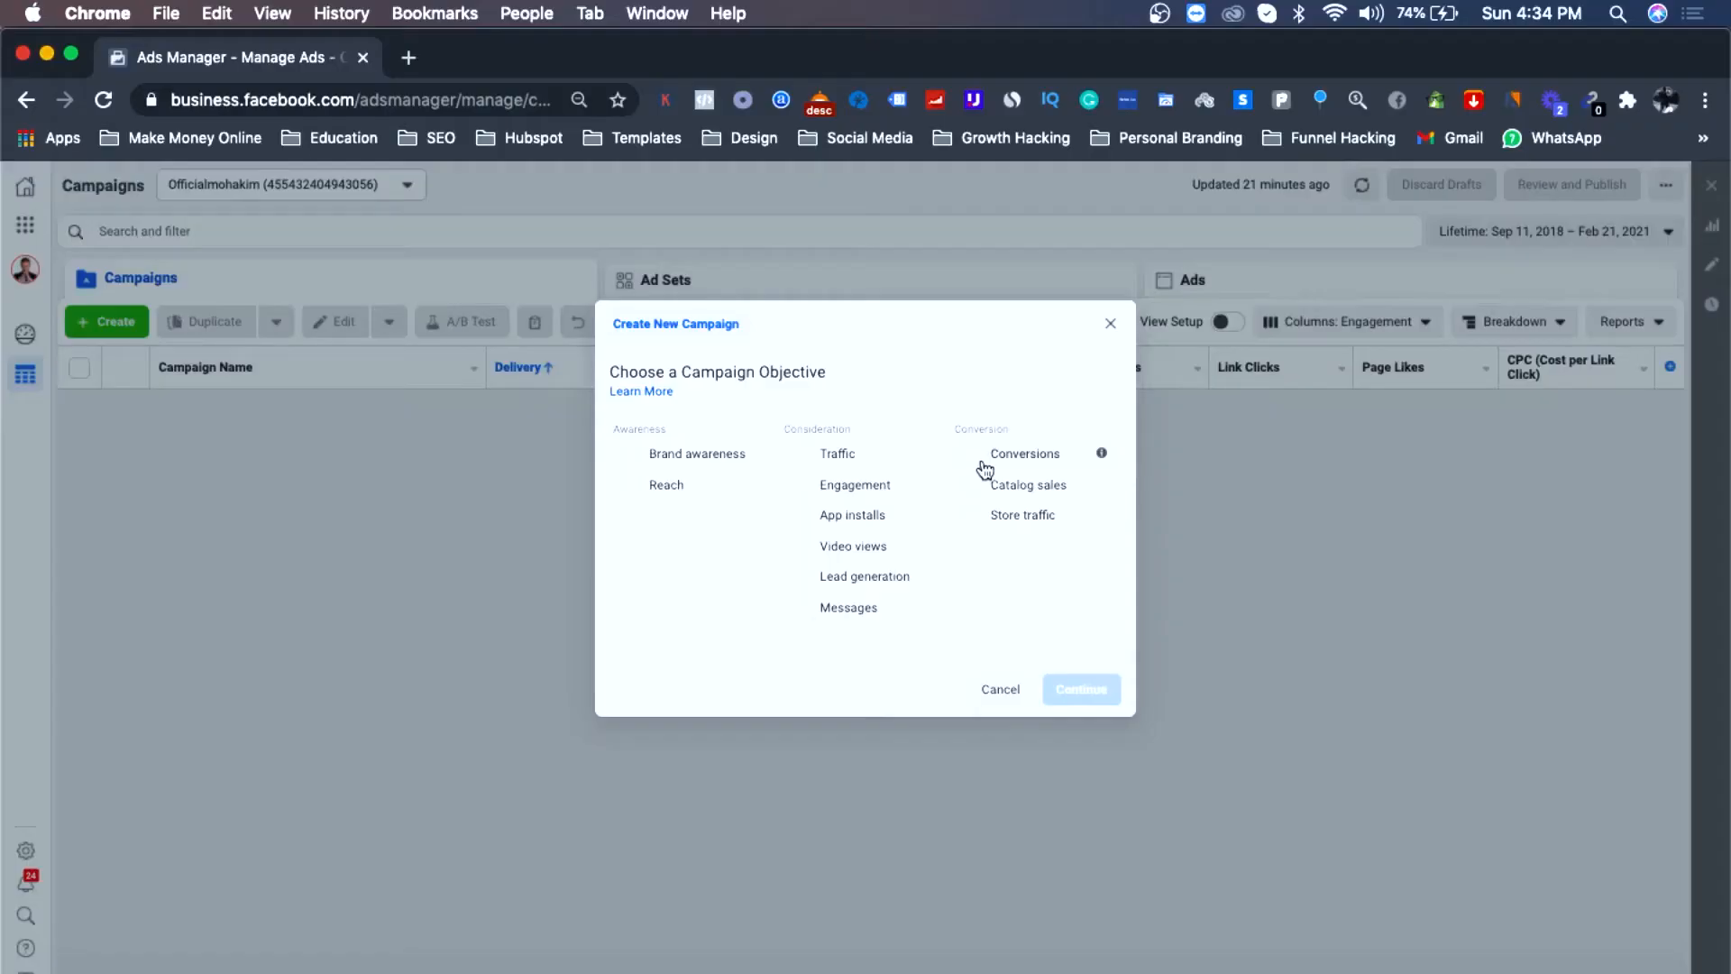
Step: Choose Conversions as the objective for the new campaign
left_click(971, 459)
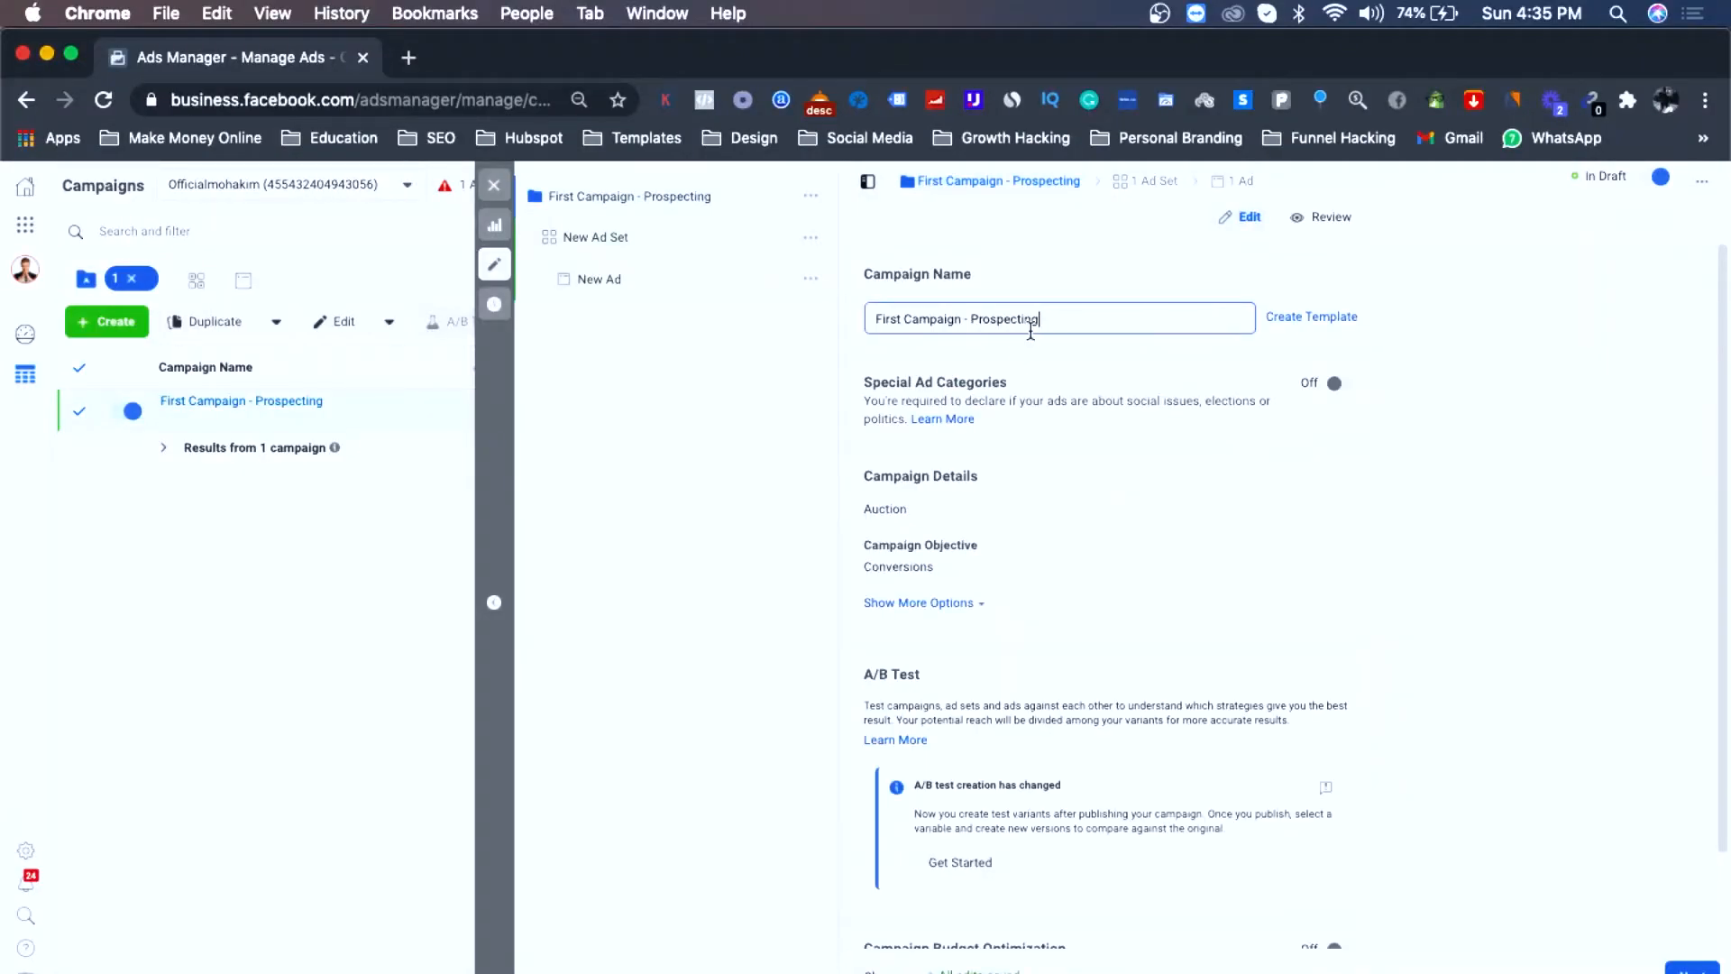
Step: Turn on Campaign Budget Optimization and switch the campaign budget to Lifetime Budget, with the amount ready for editing
scroll(1131, 663, "down", 2)
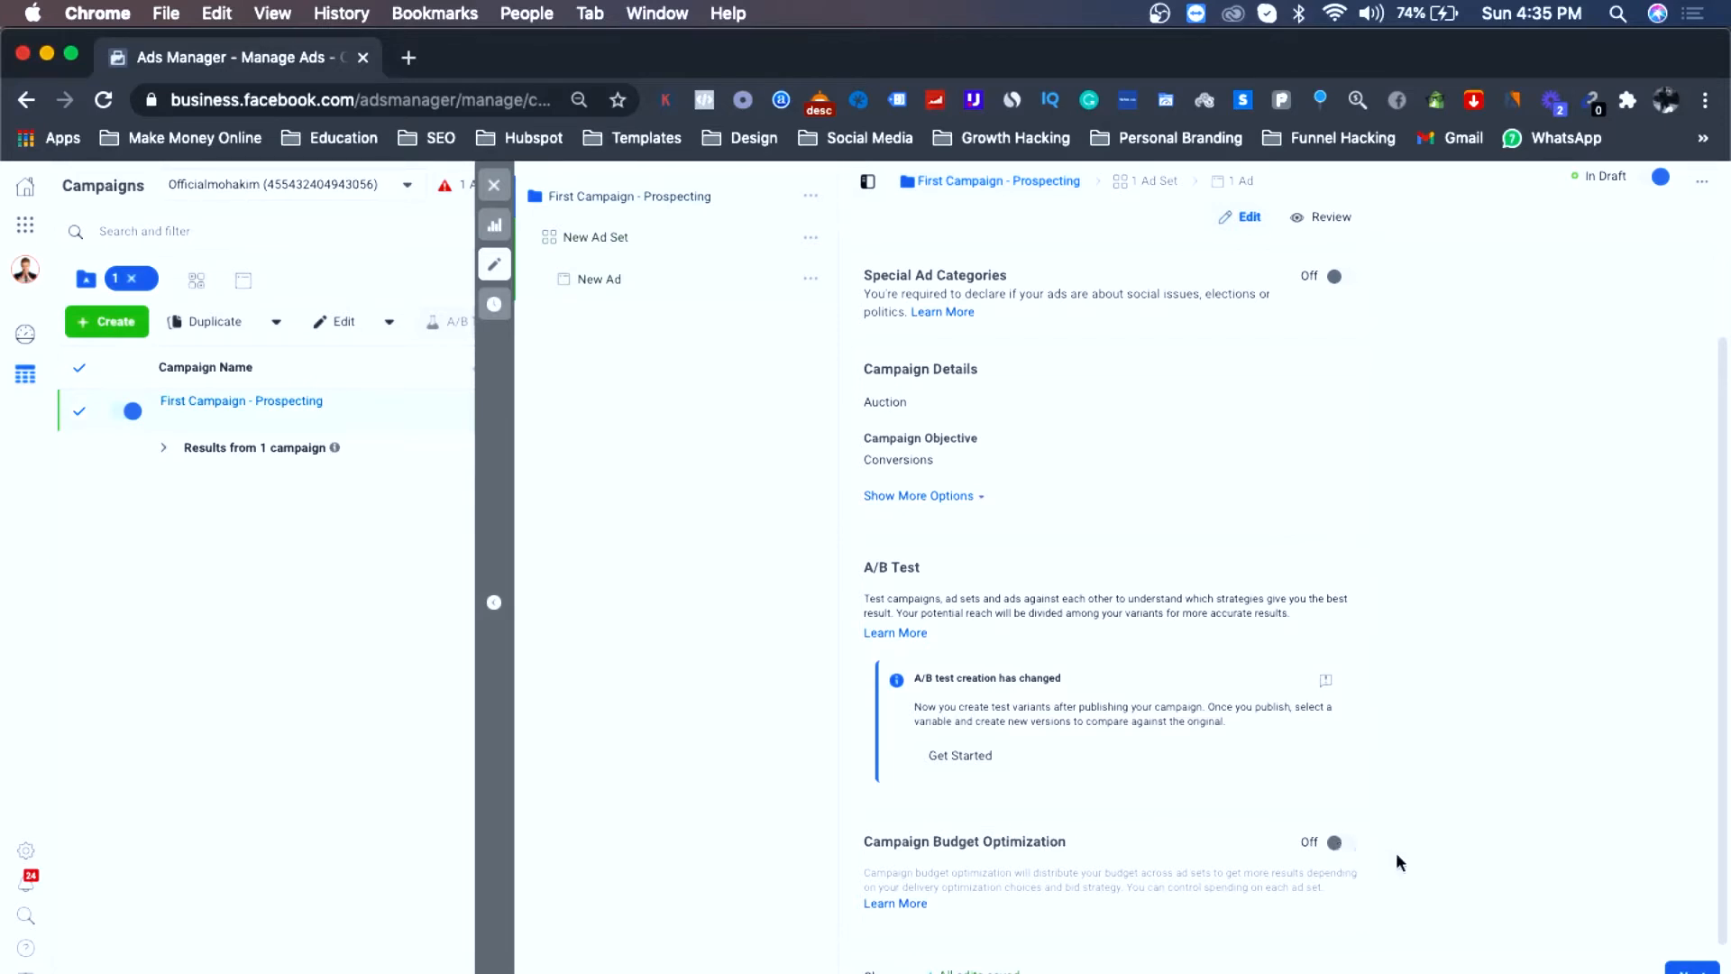
scroll(1026, 838, "down", 3)
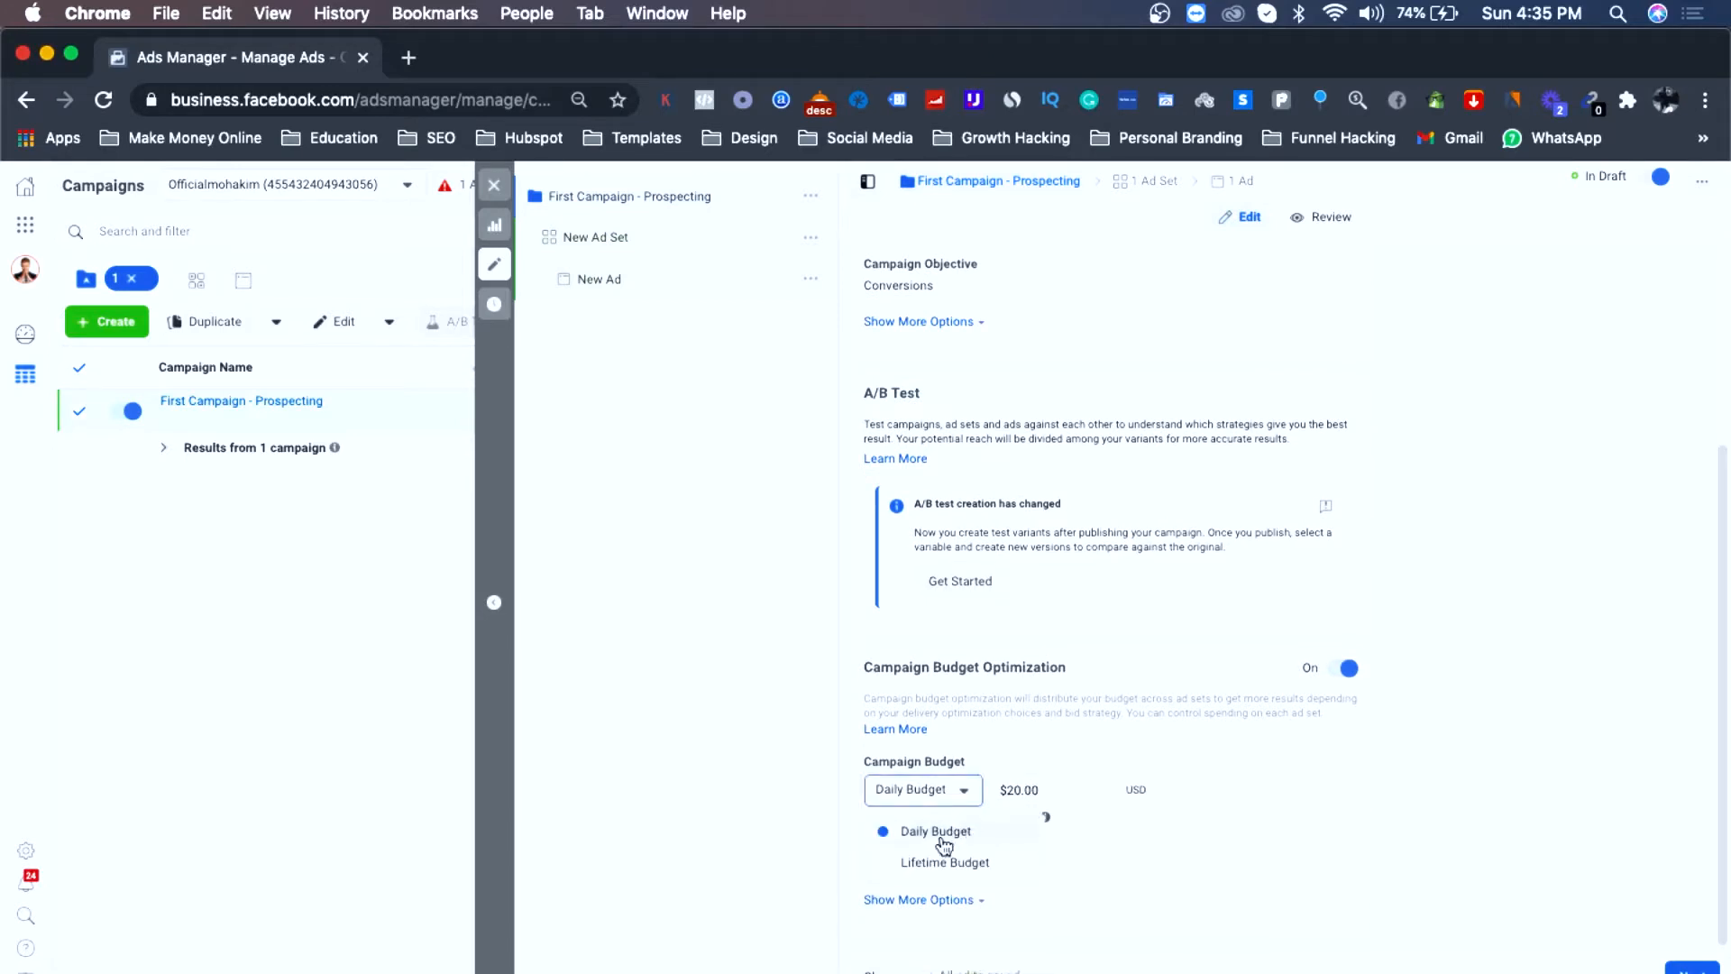
left_click(986, 862)
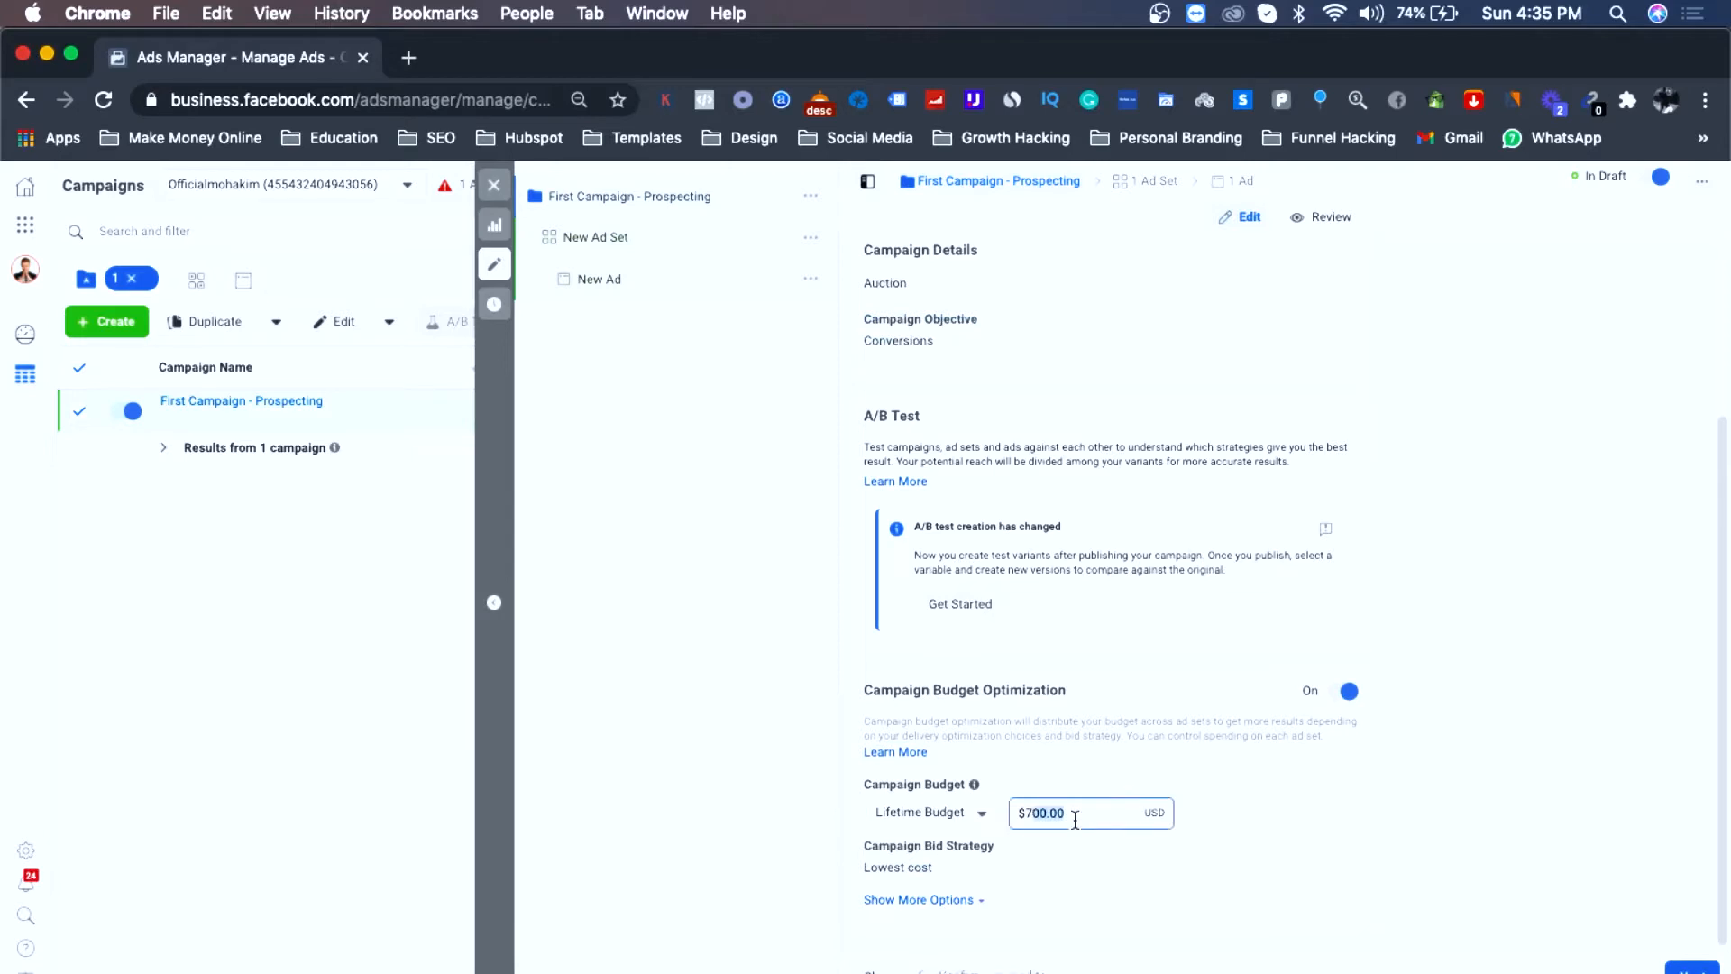
key("Left")
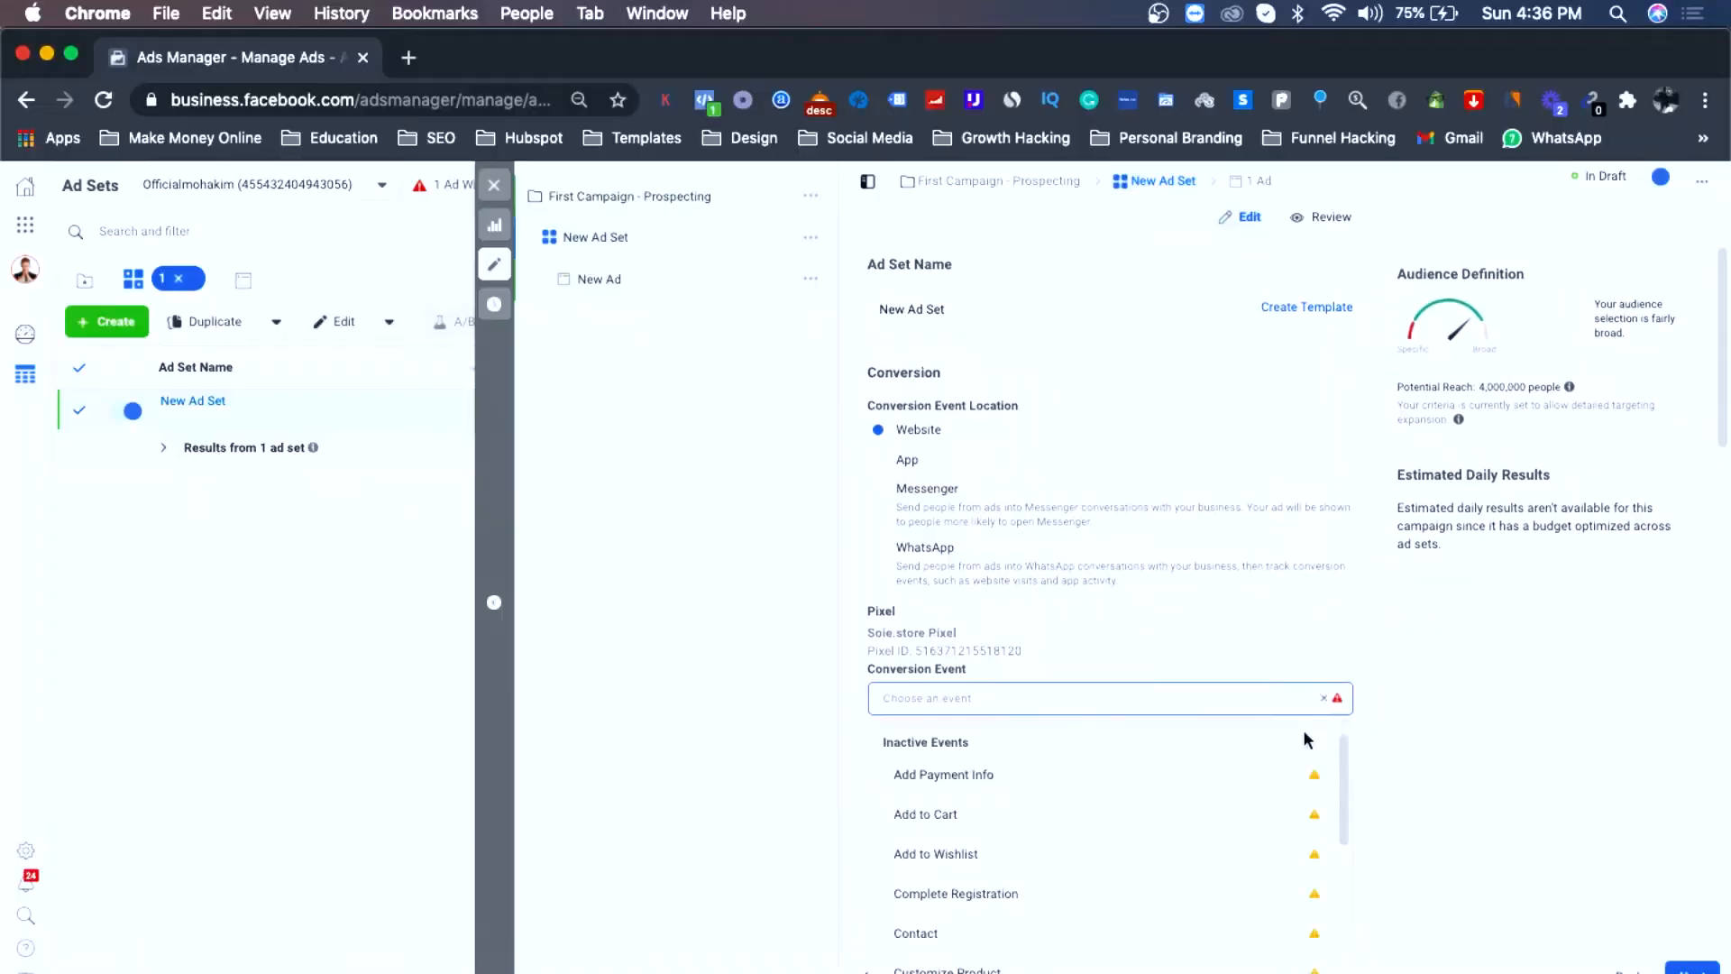
Step: Select Purchase as the conversion event for the ad set's pixel
scroll(1573, 497, "down", 5)
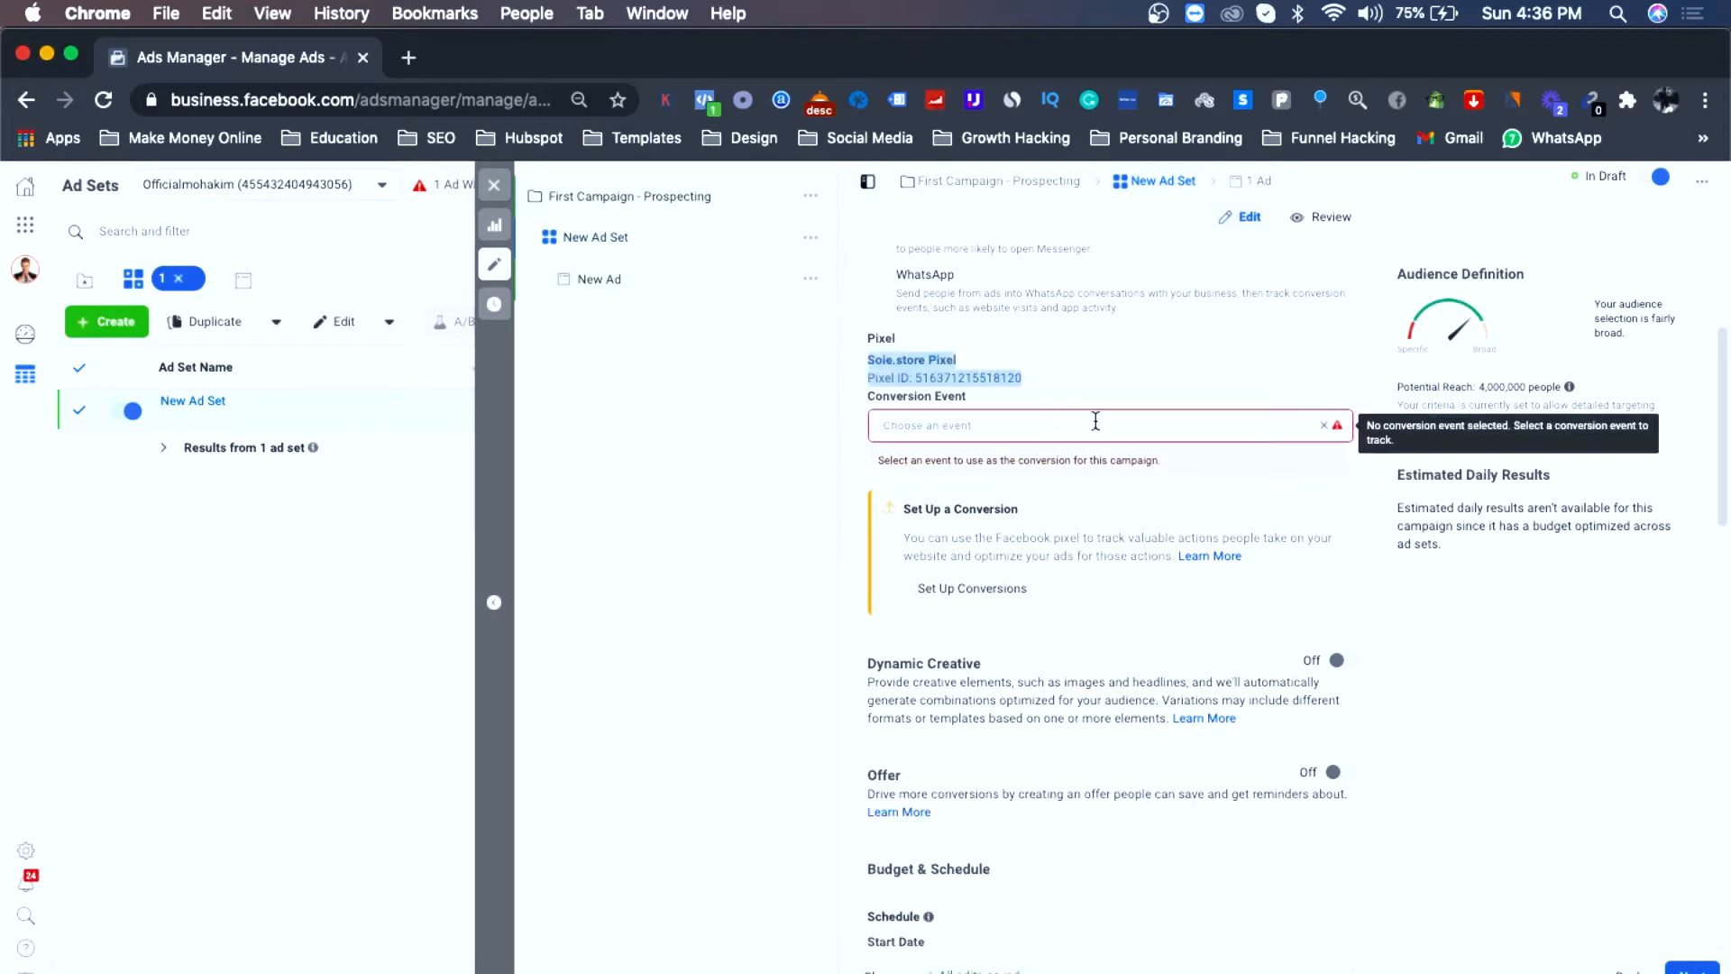
left_click(1048, 433)
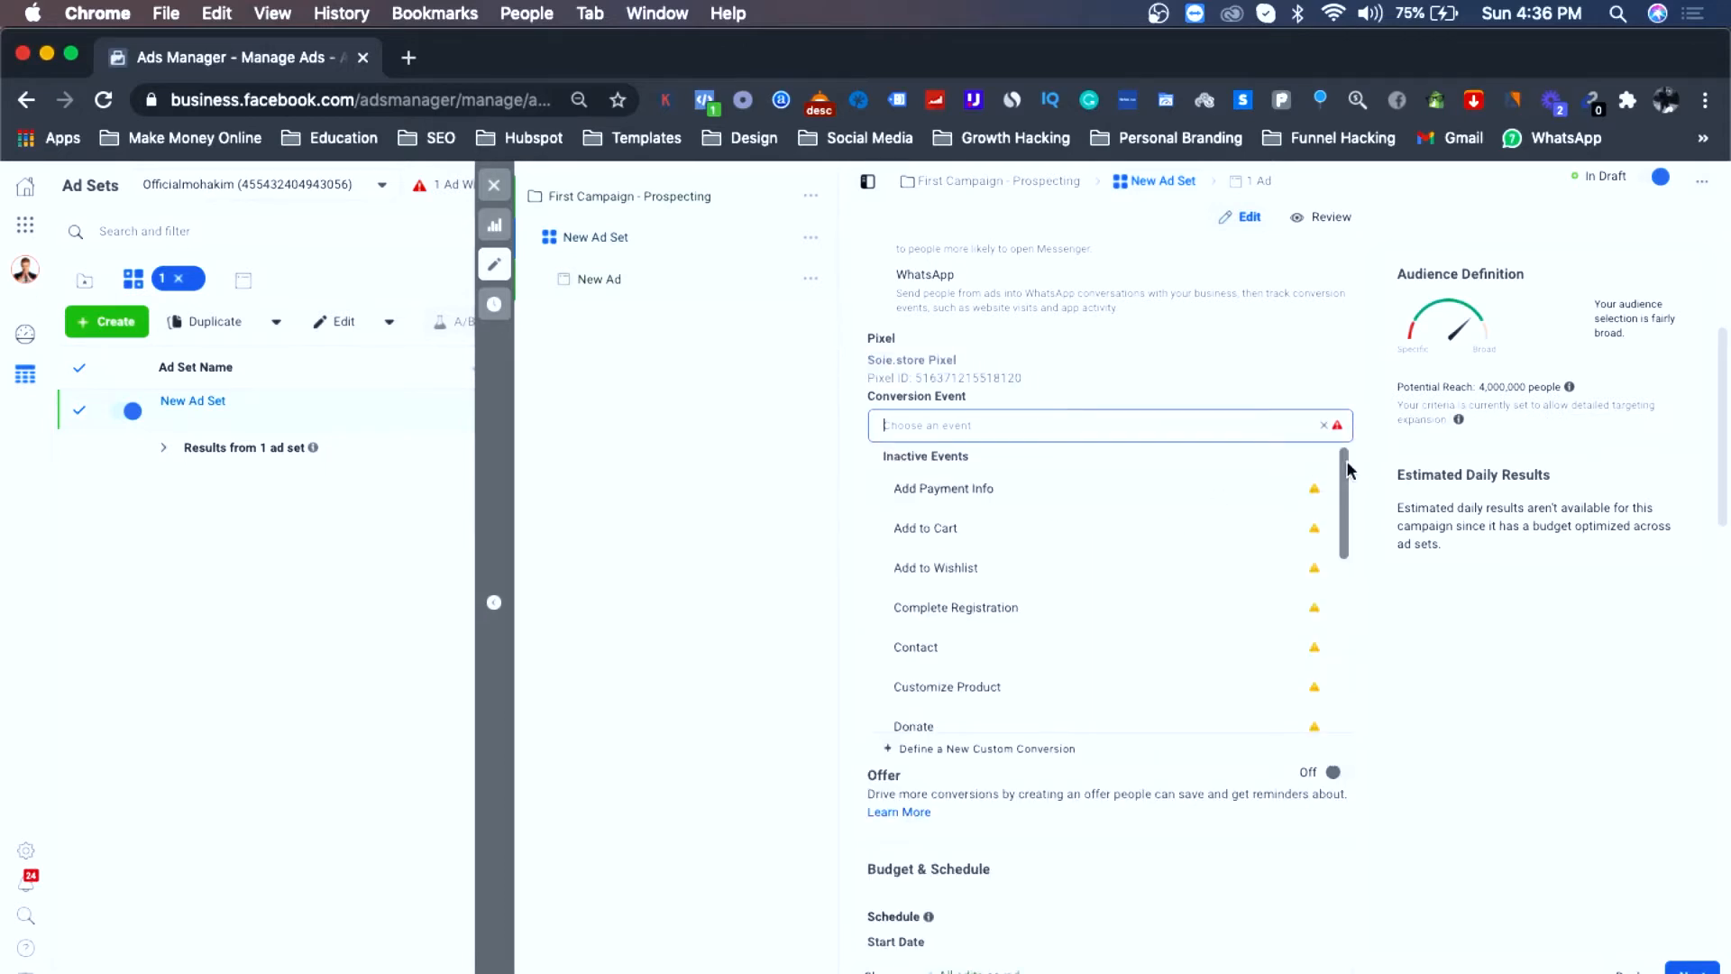
left_click_drag(1350, 469, 1363, 543)
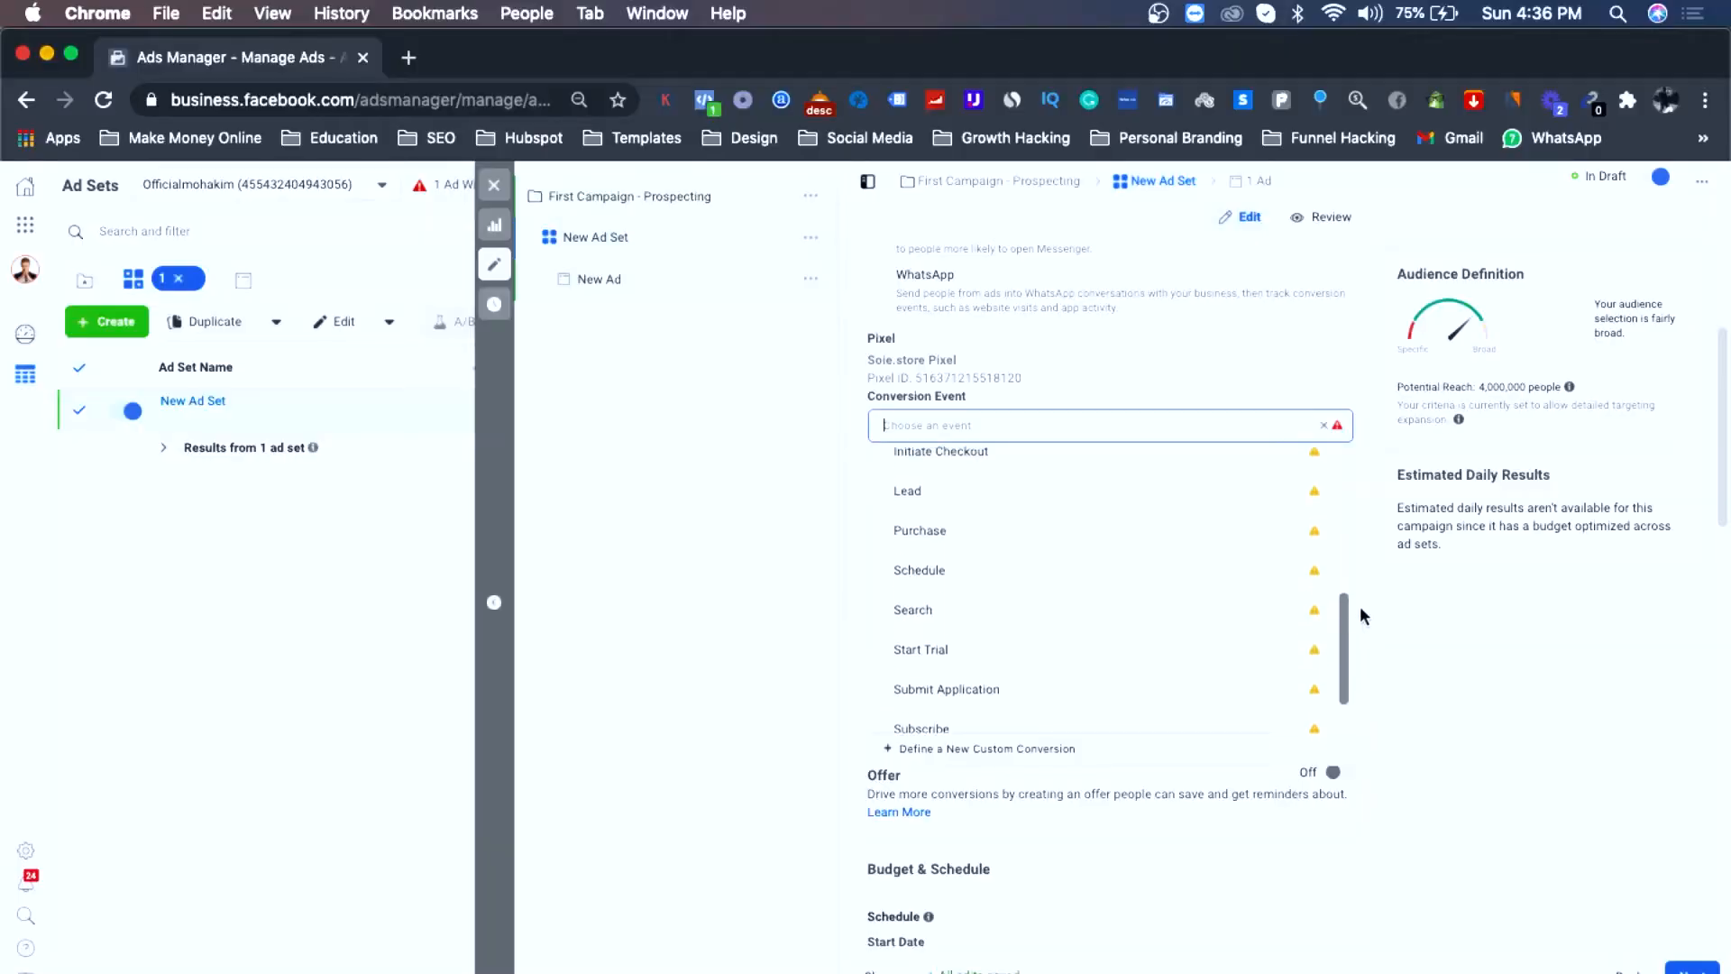
left_click_drag(1360, 606, 1361, 595)
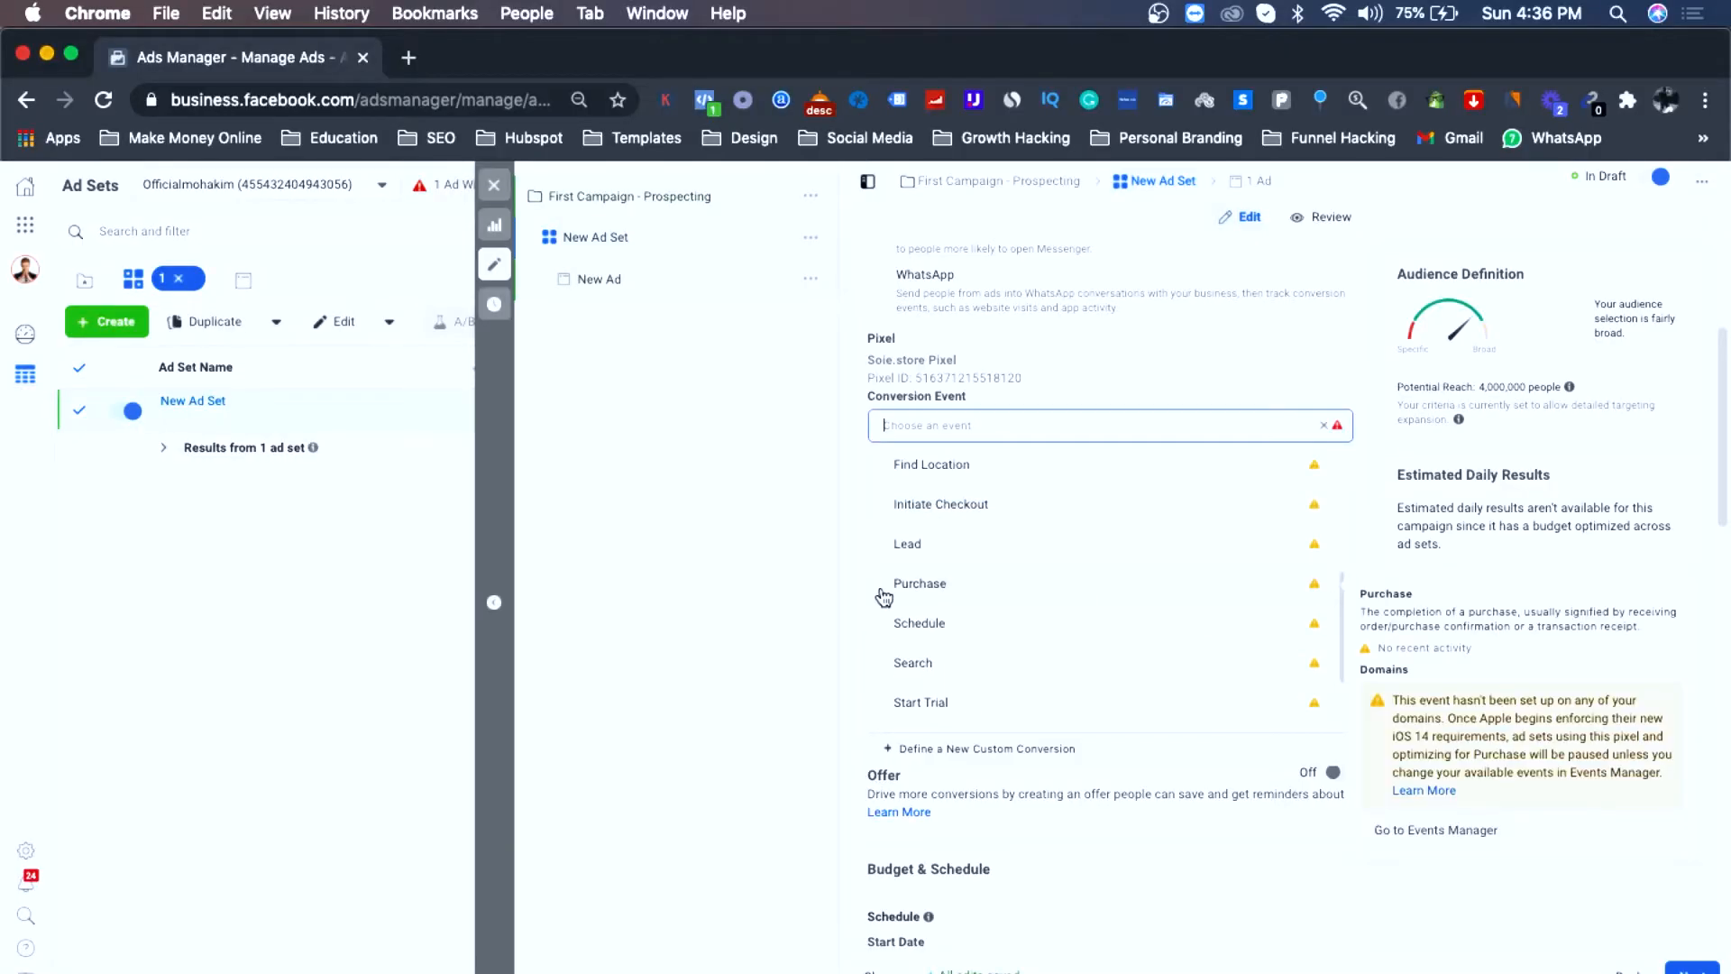
left_click(1016, 601)
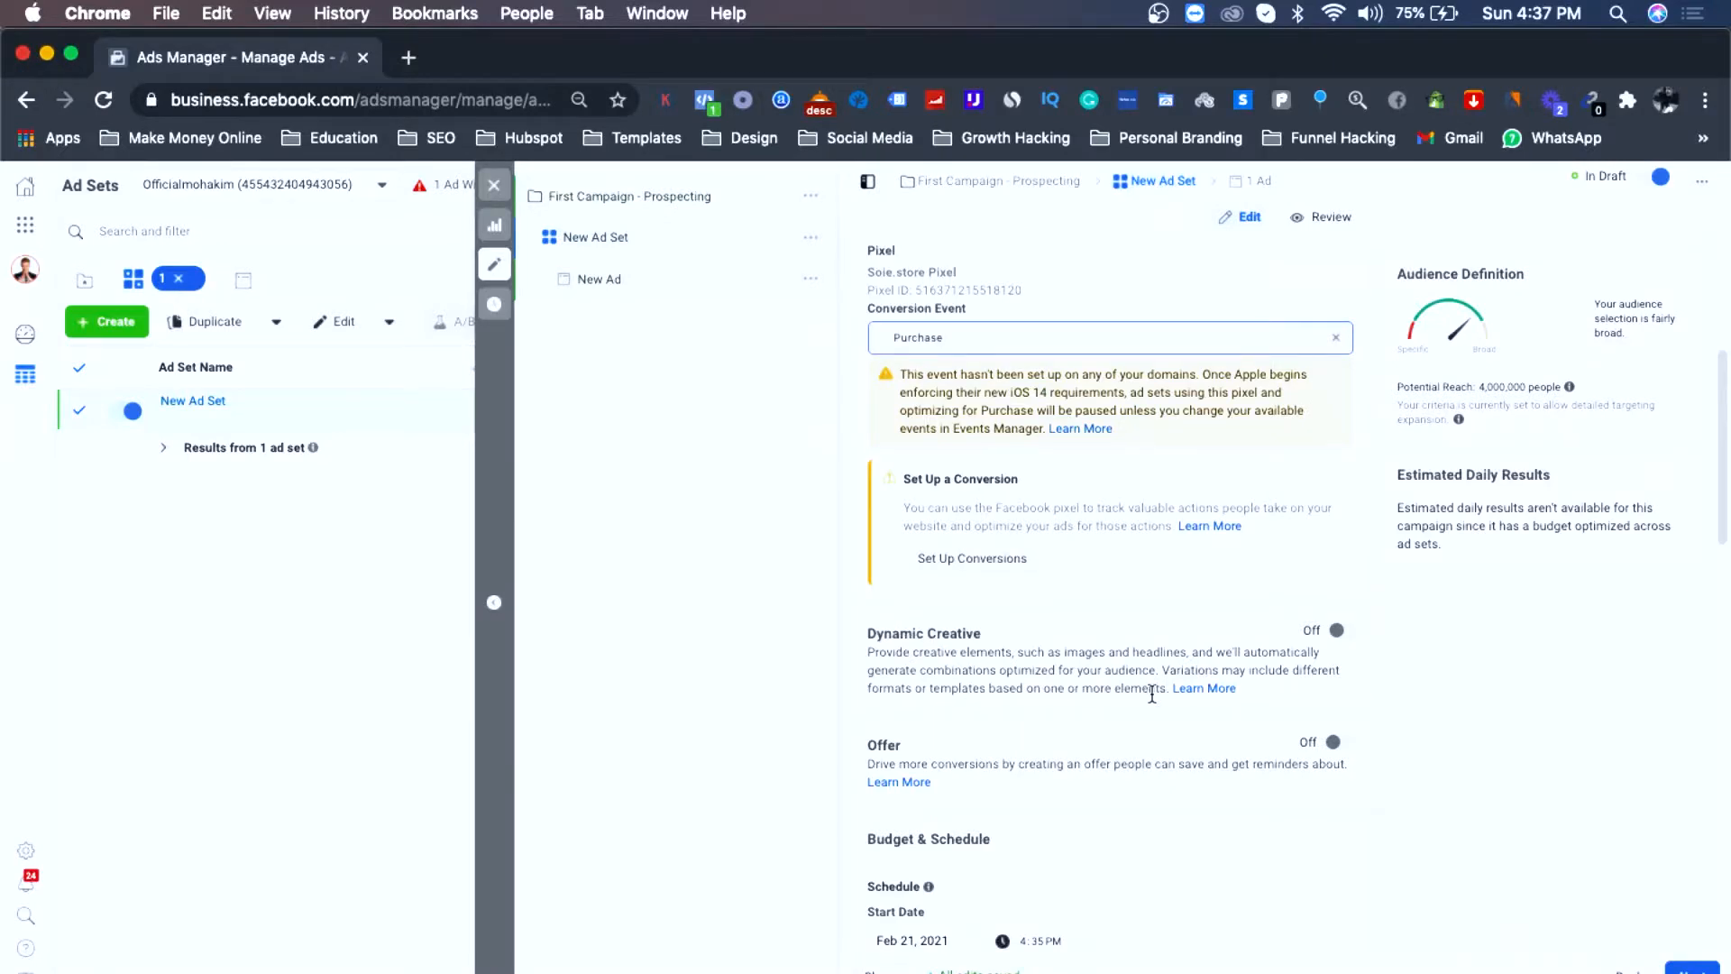
Step: Check the start and end dates and the start date calendar in the ad set's Budget & Schedule section
scroll(1152, 695, "down", 3)
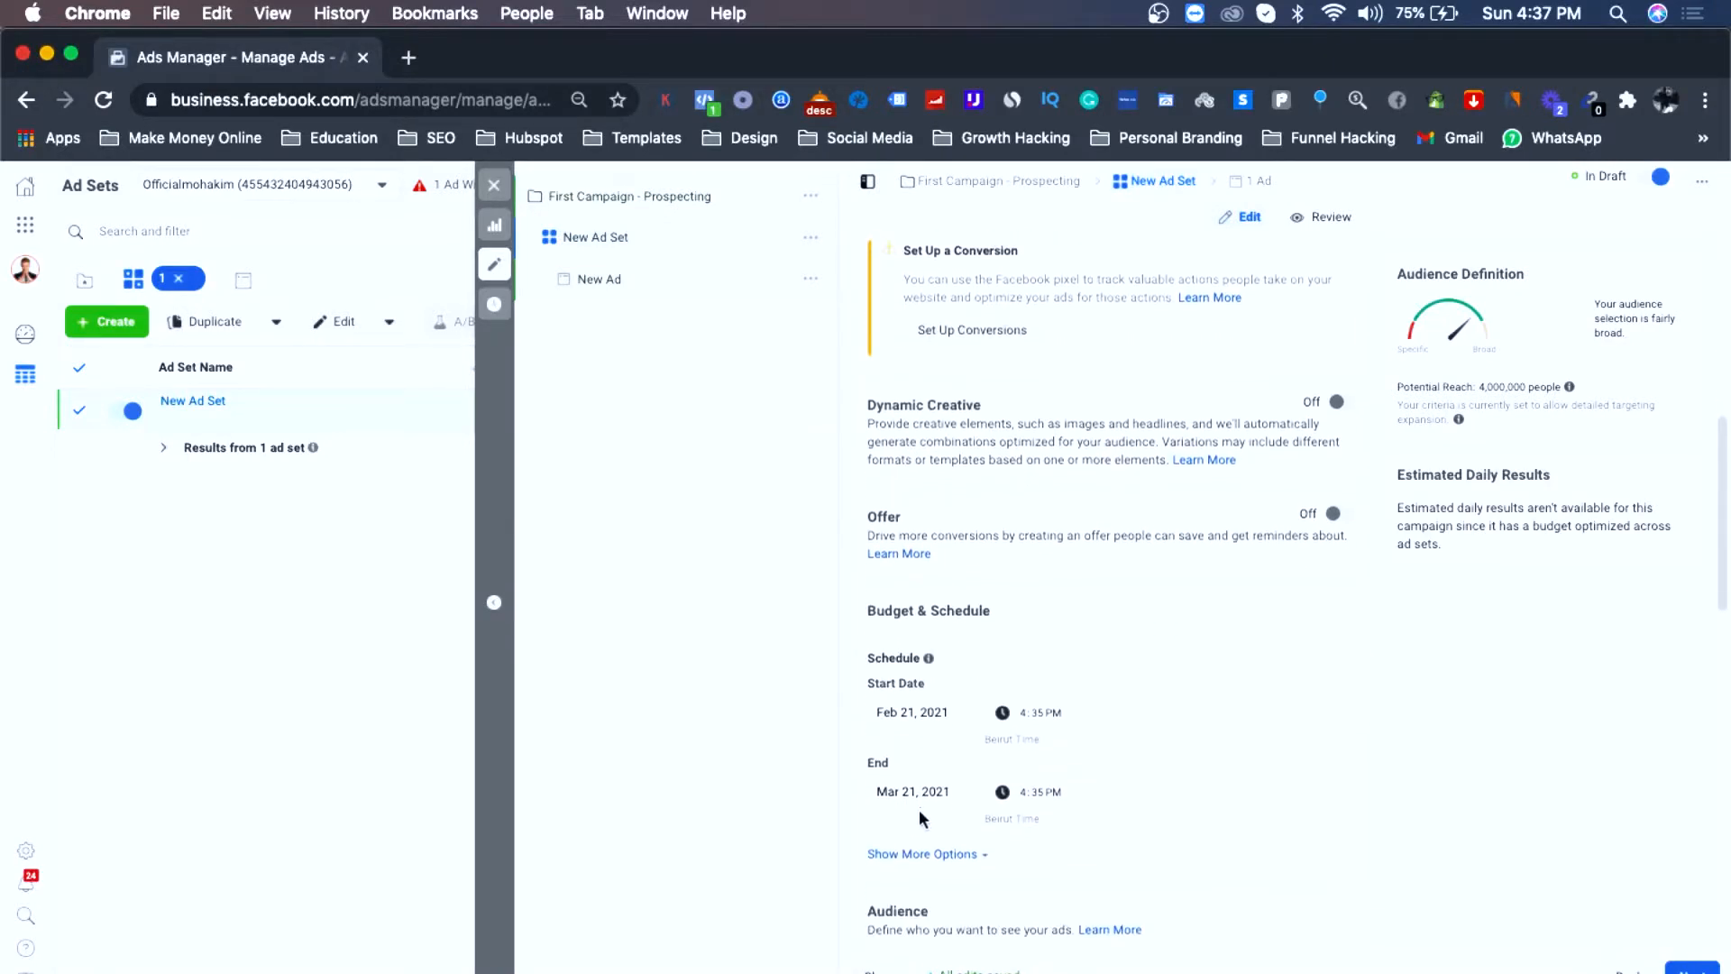
scroll(920, 811, "down", 1)
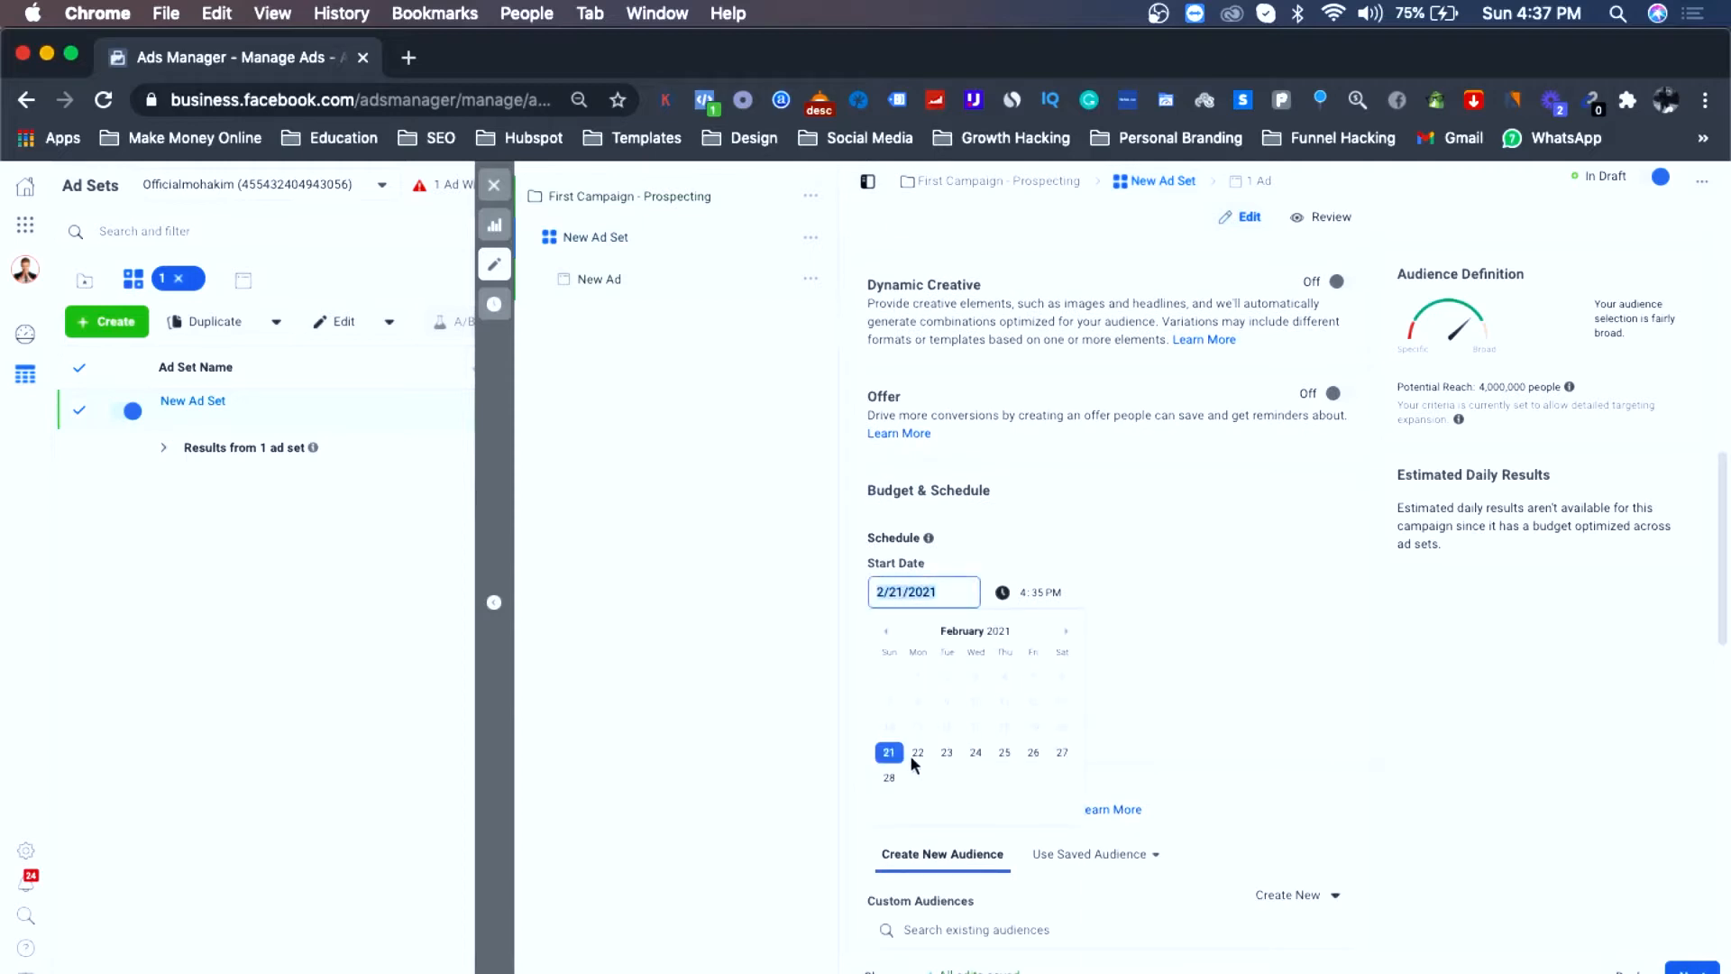
left_click(1147, 622)
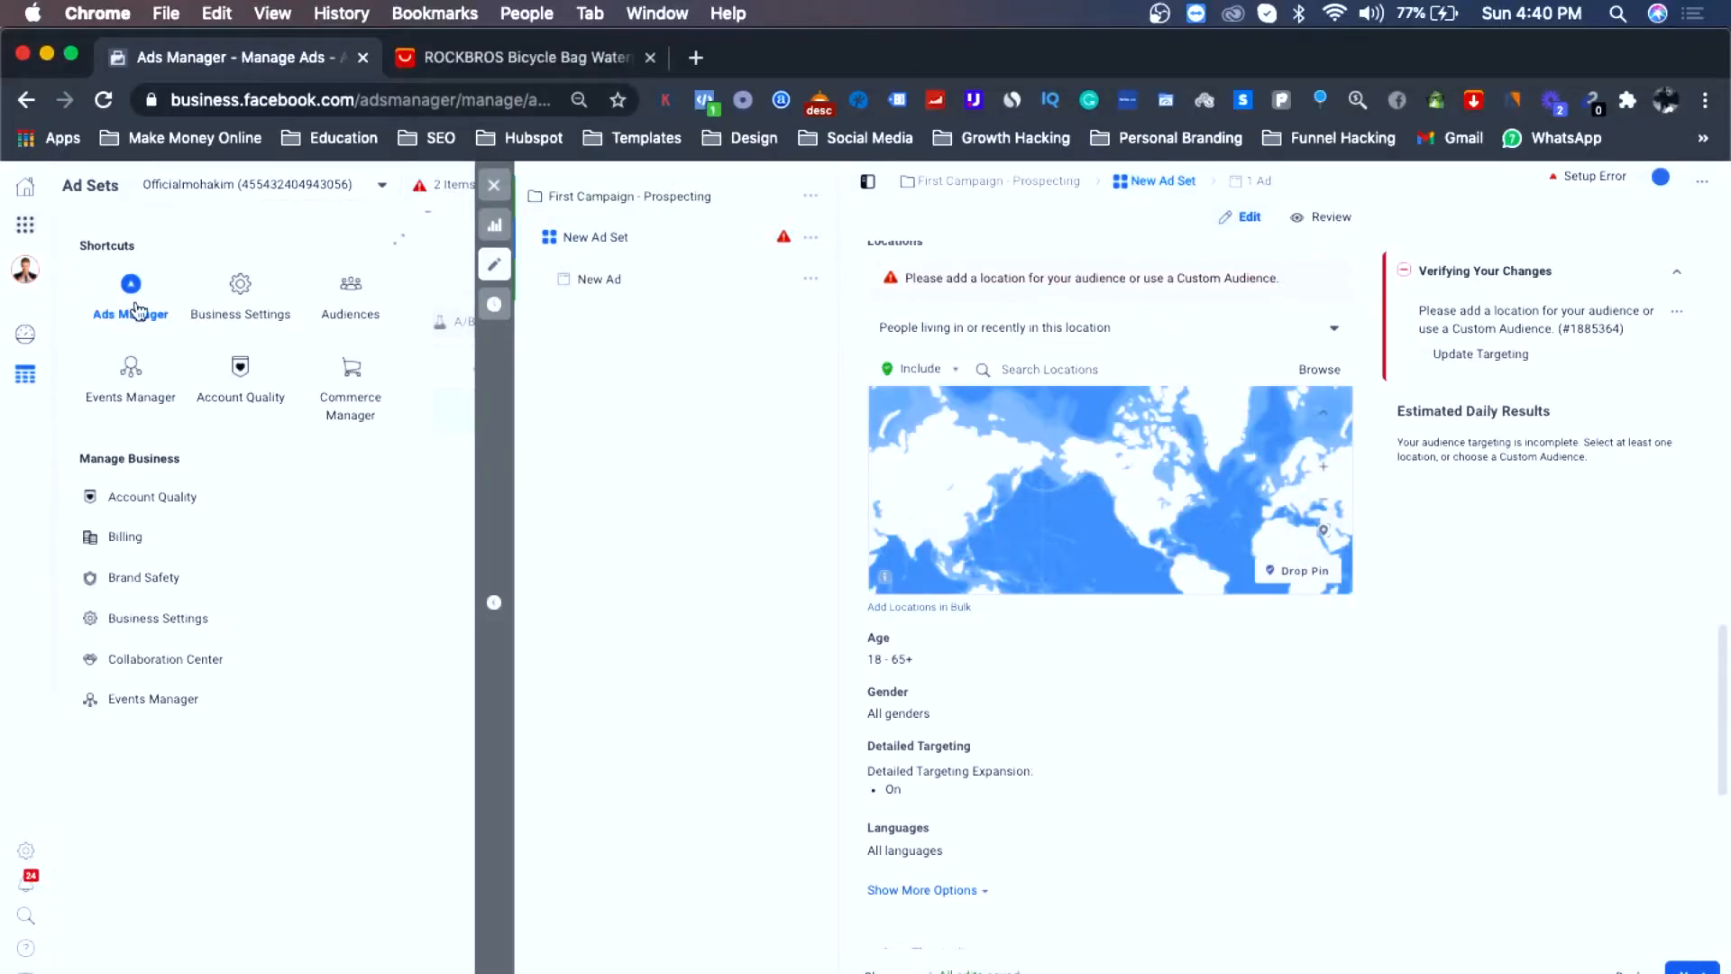
Step: Open Audience Insights in a new browser tab and view the page likes of the audience interested in Cycling
scroll(237, 589, "down", 5)
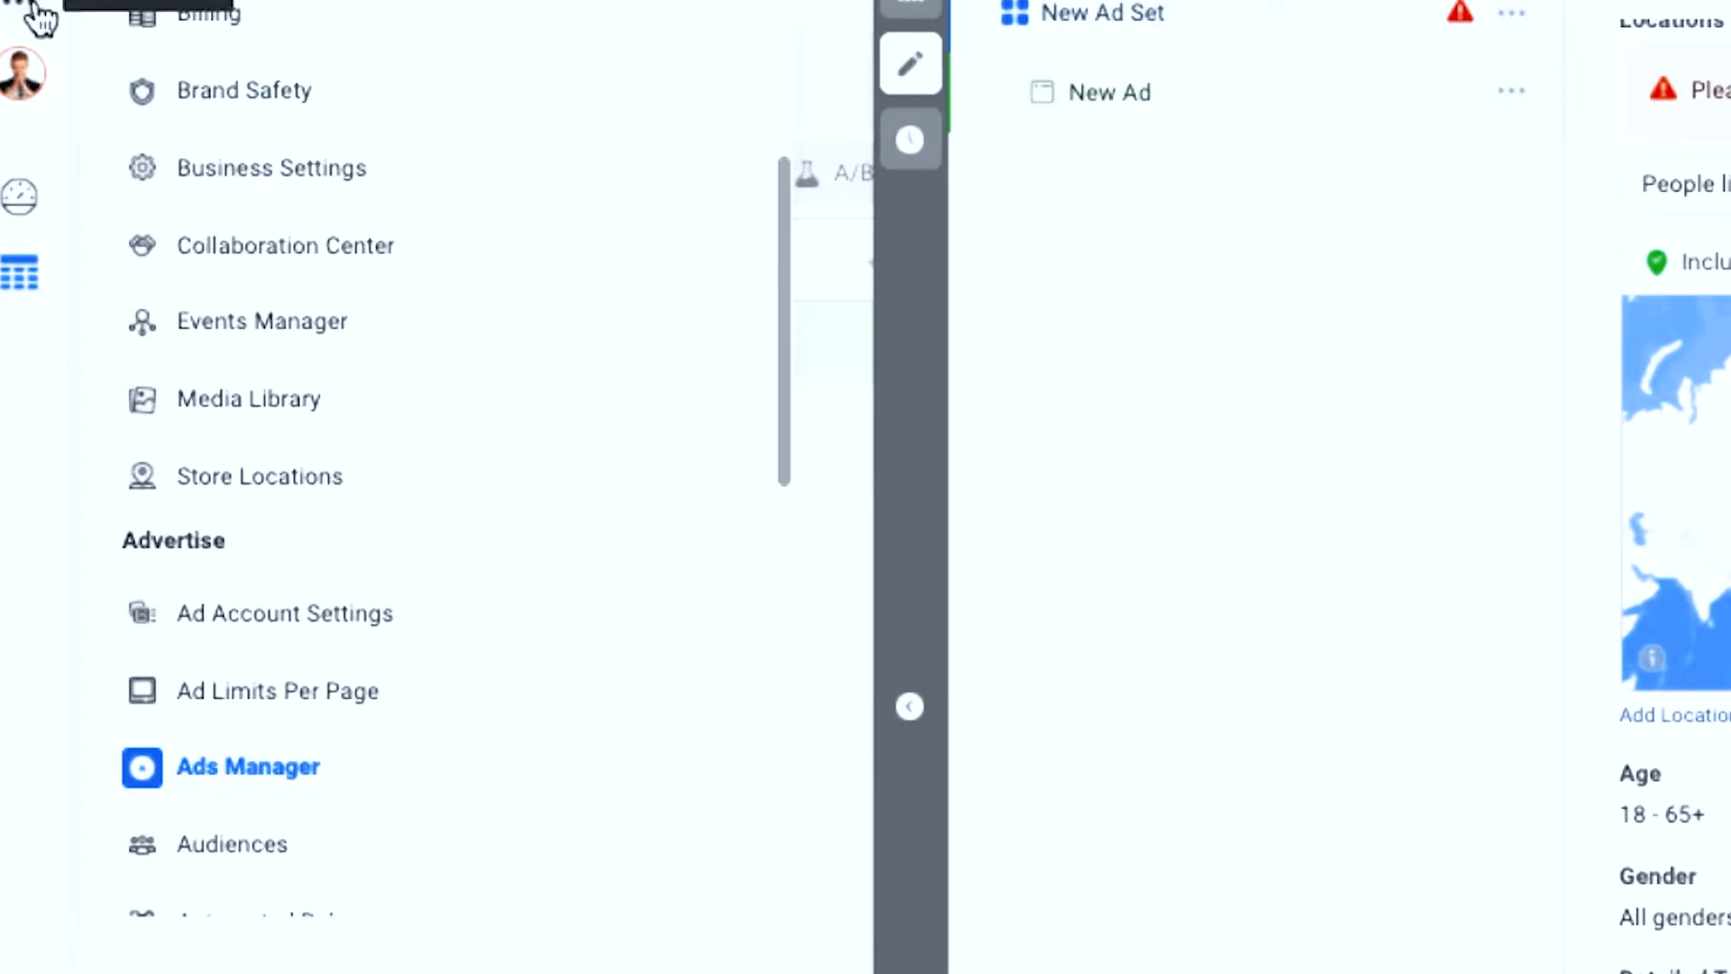
scroll(410, 613, "down", 10)
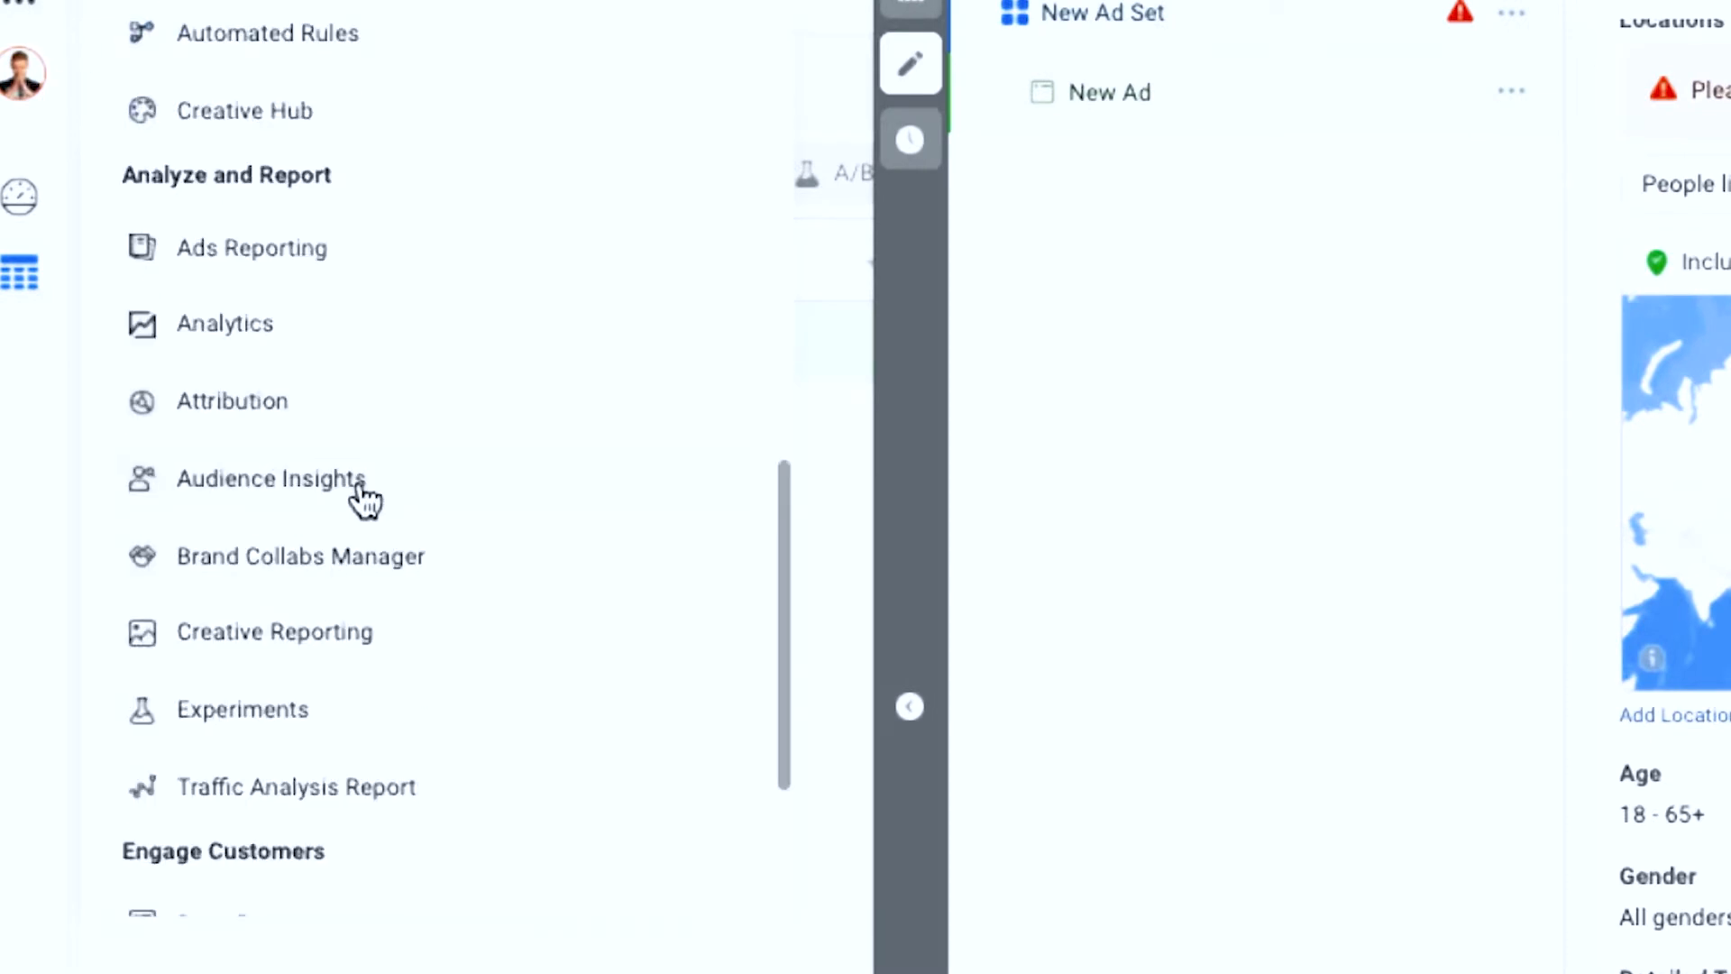
right_click(329, 476)
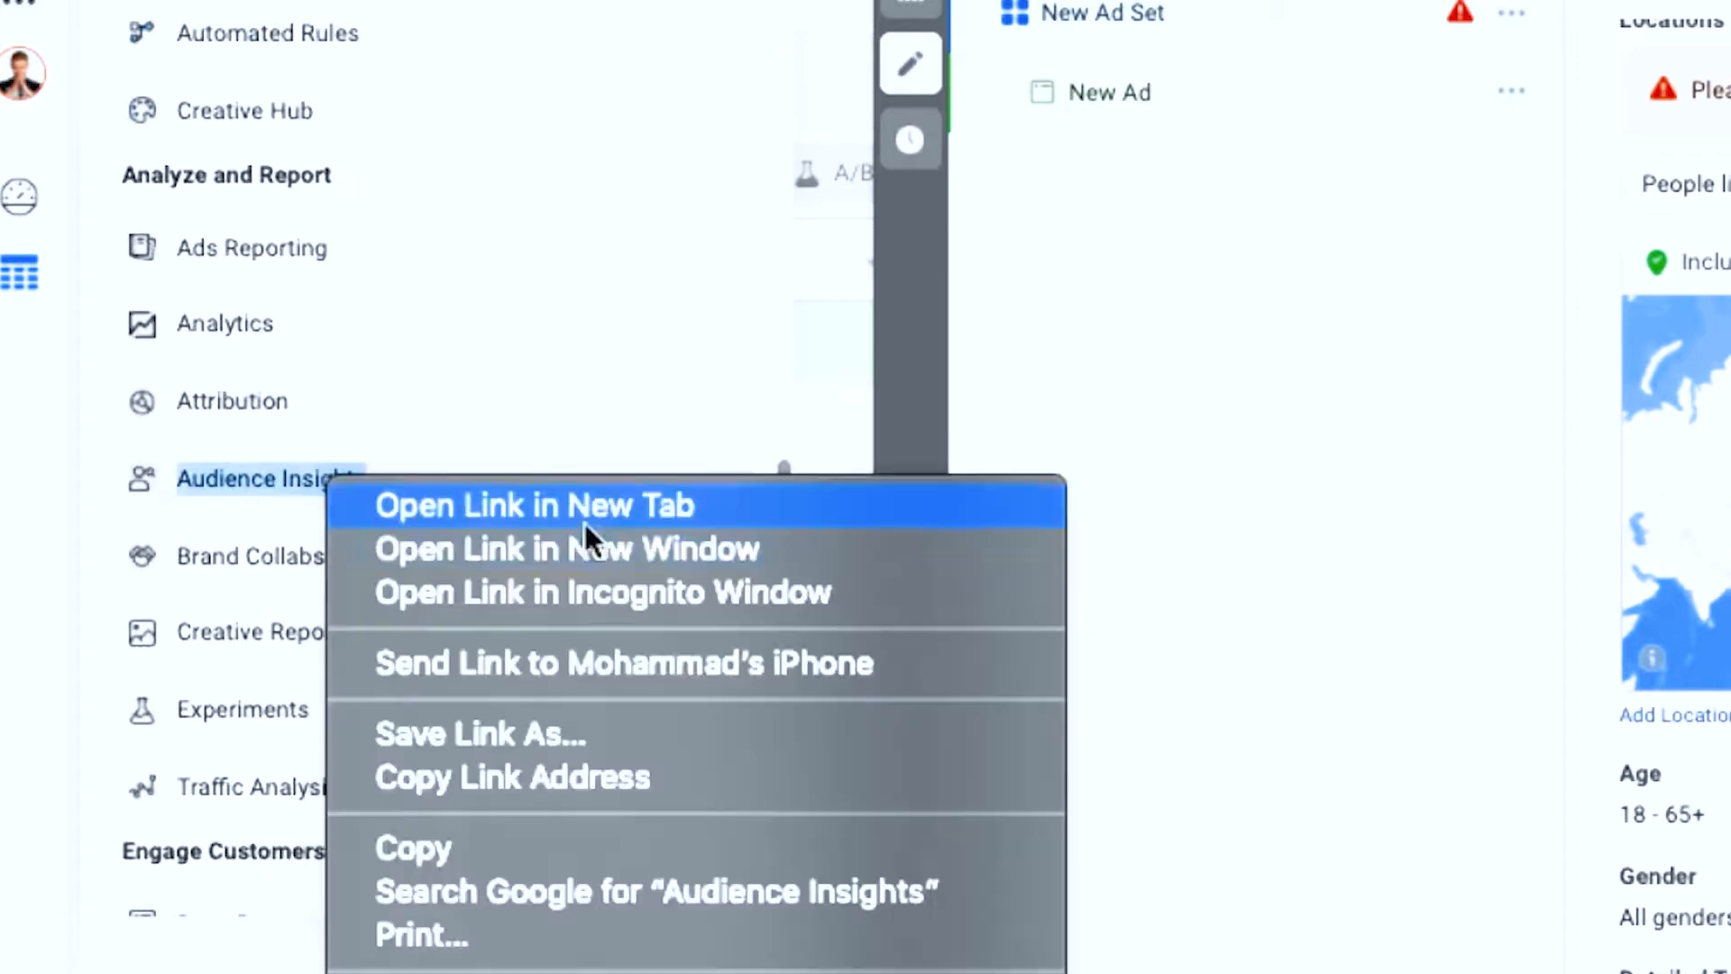
left_click(599, 503)
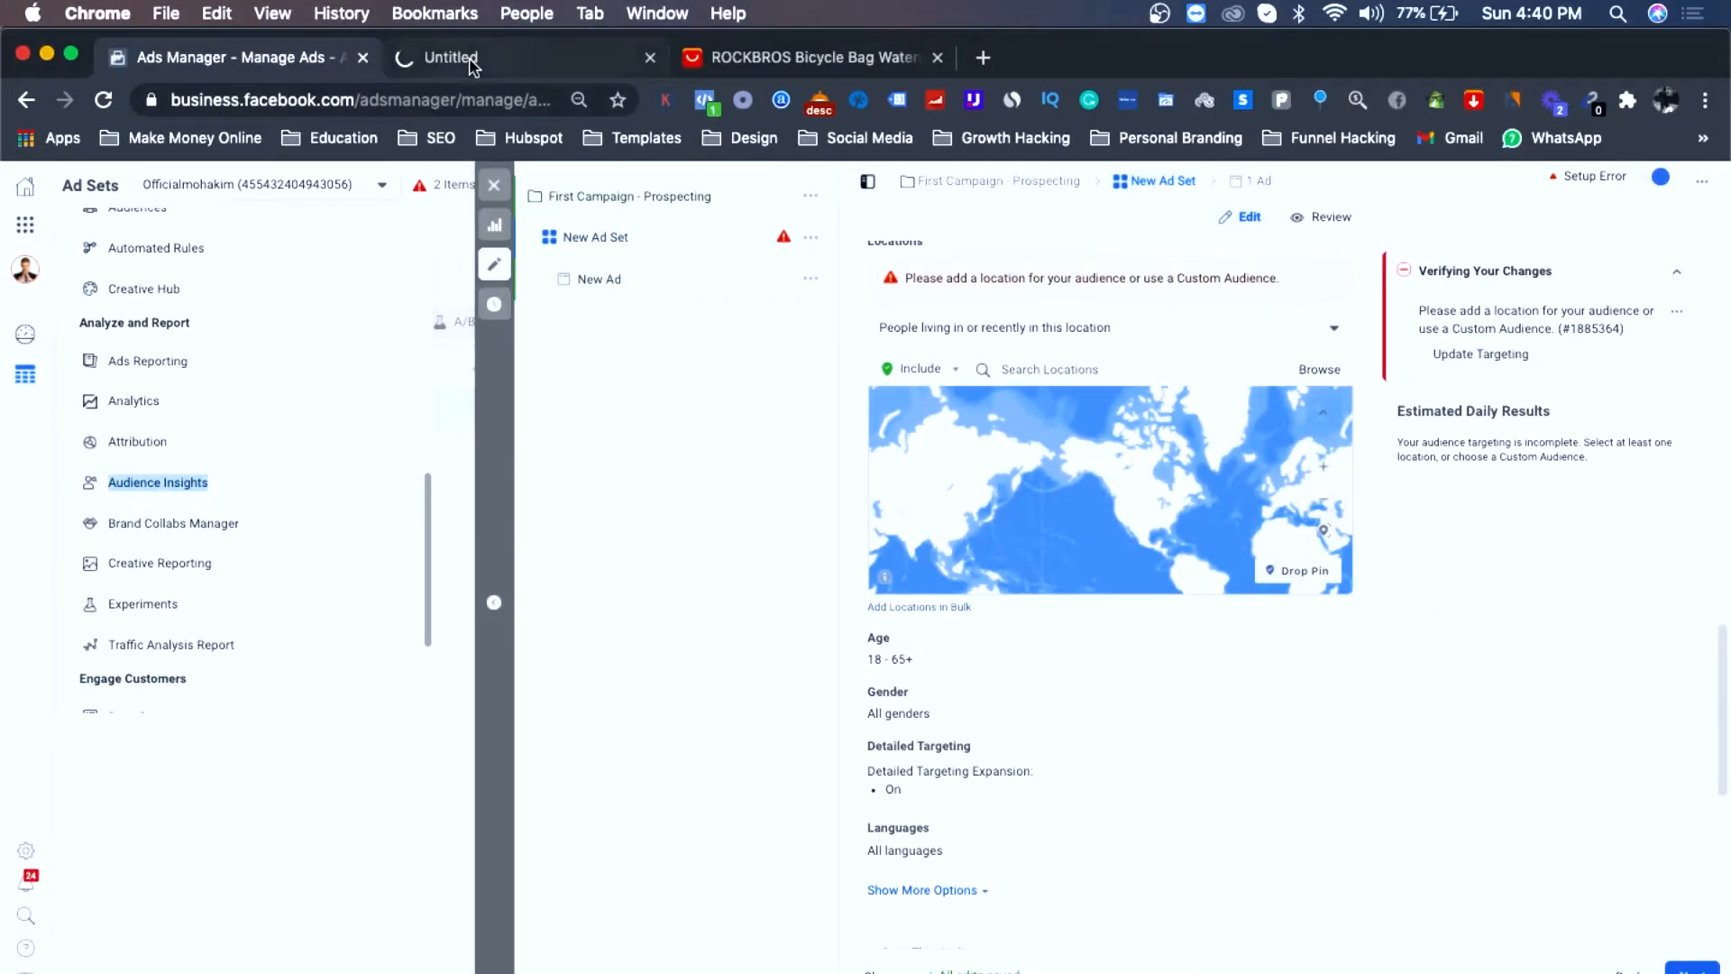
left_click(470, 60)
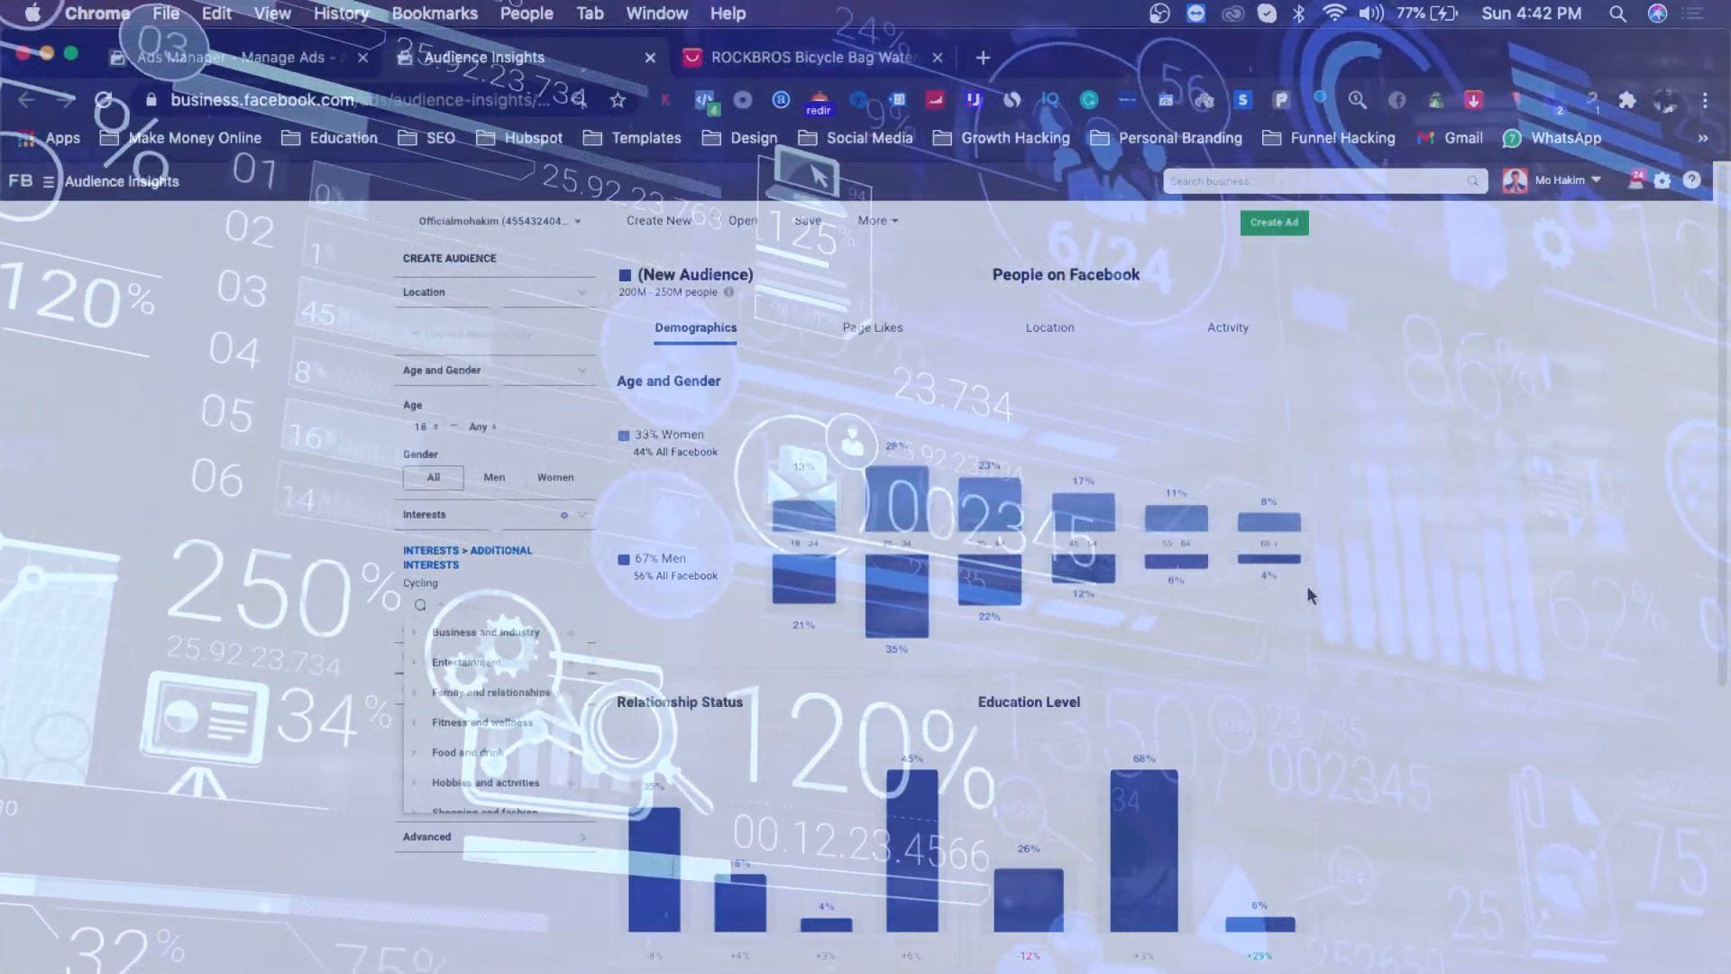
left_click(877, 334)
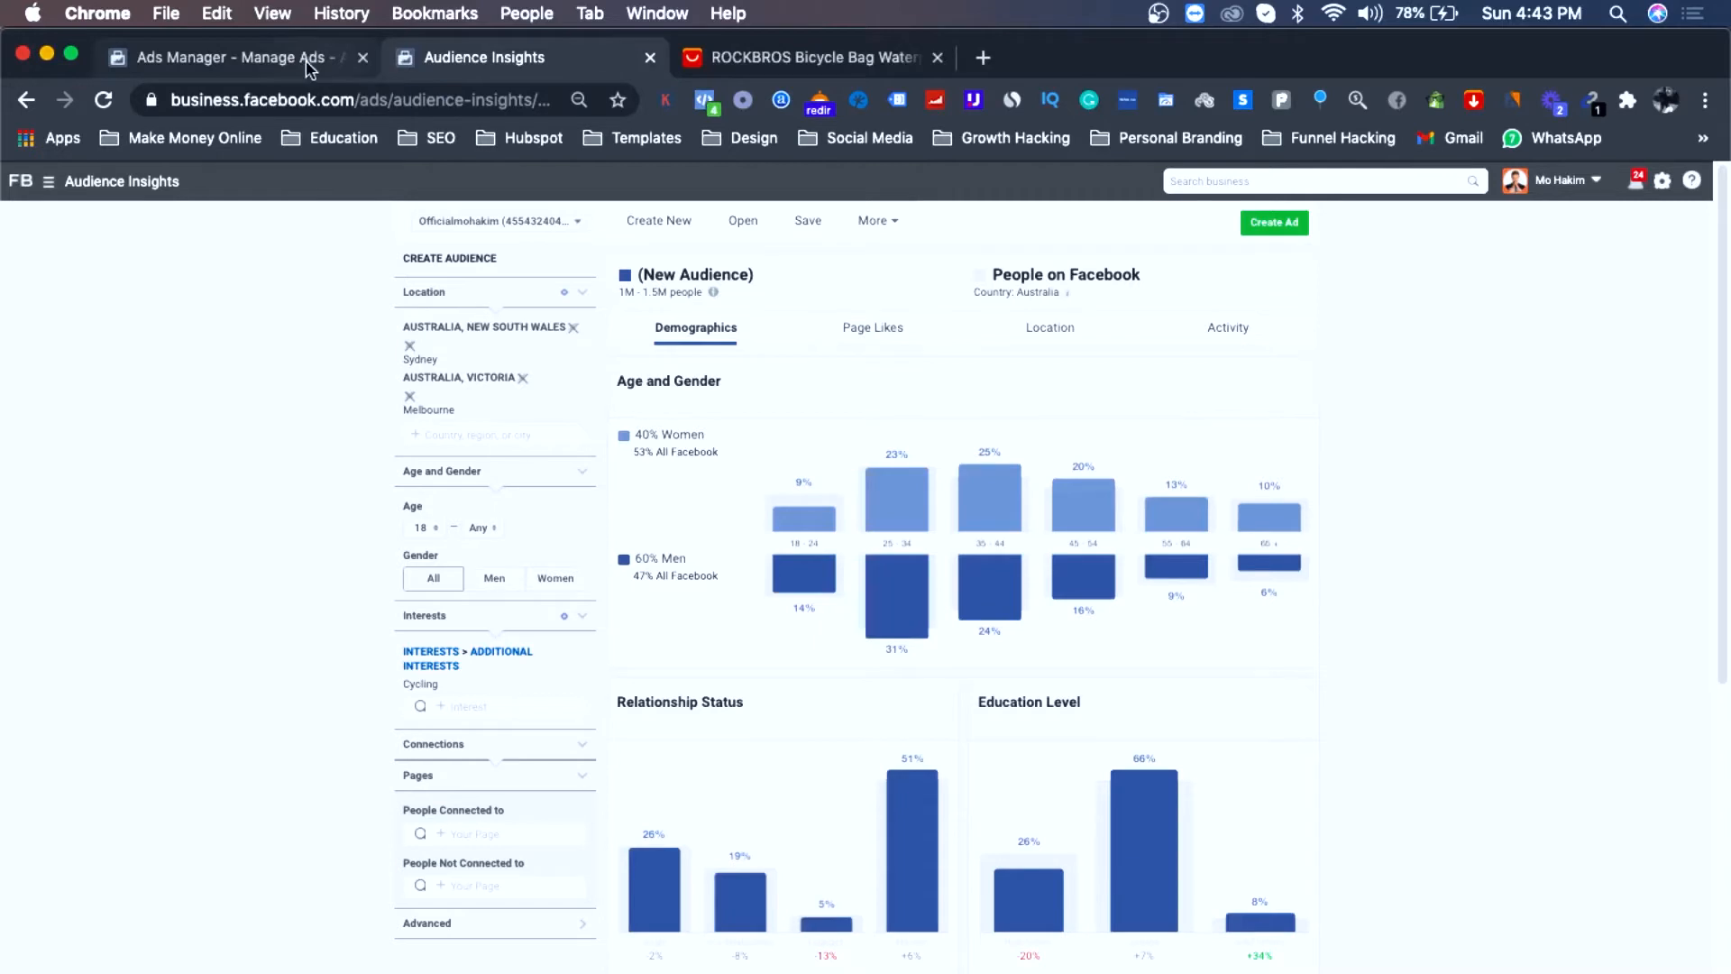
Step: In Ads Manager, add Melbourne, Victoria and Sydney, New South Wales as included locations for the ad set
left_click(309, 63)
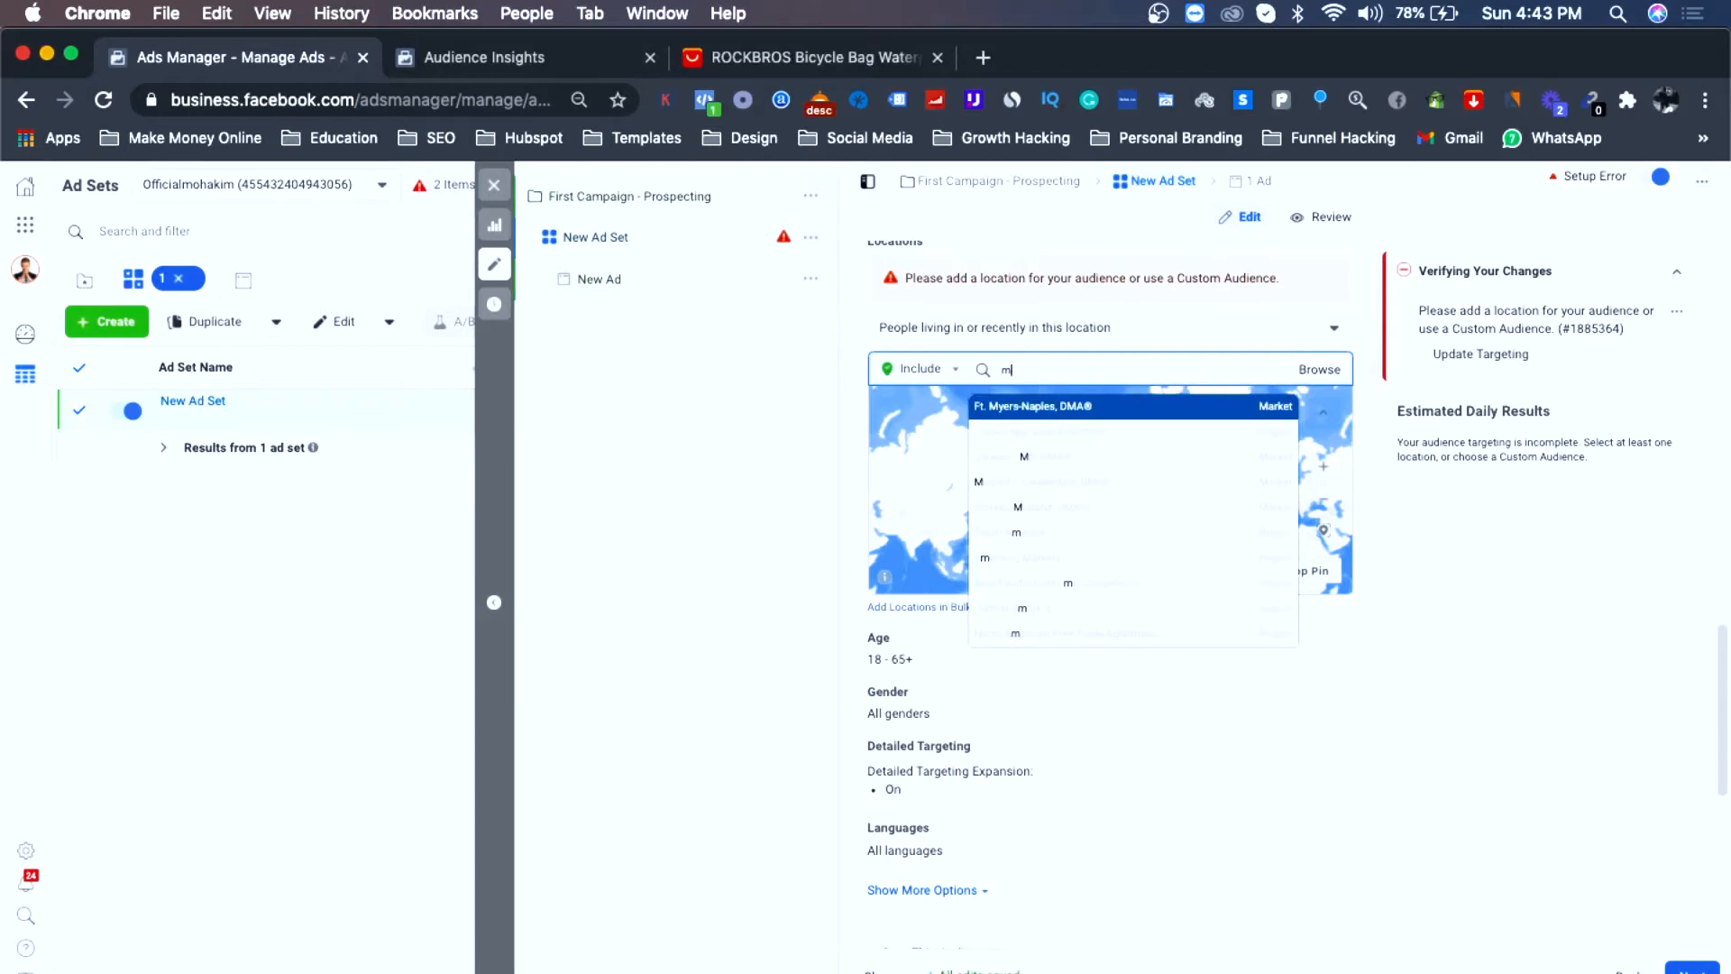
type("urne")
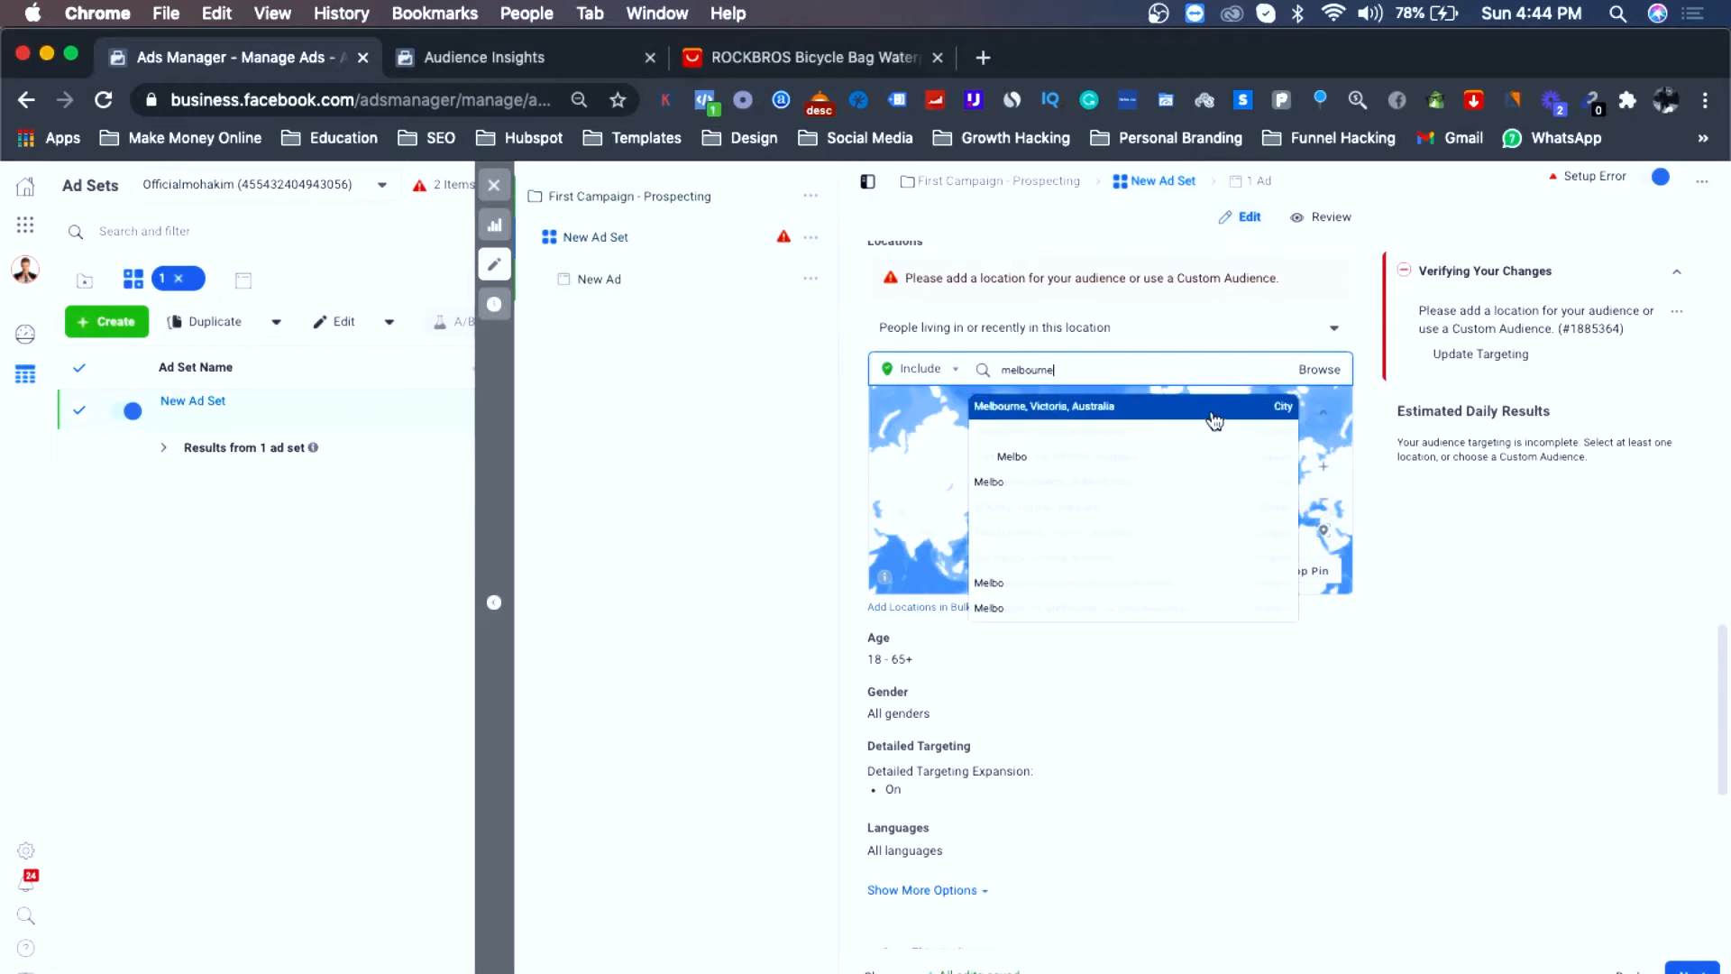
left_click(1214, 420)
type("sydn")
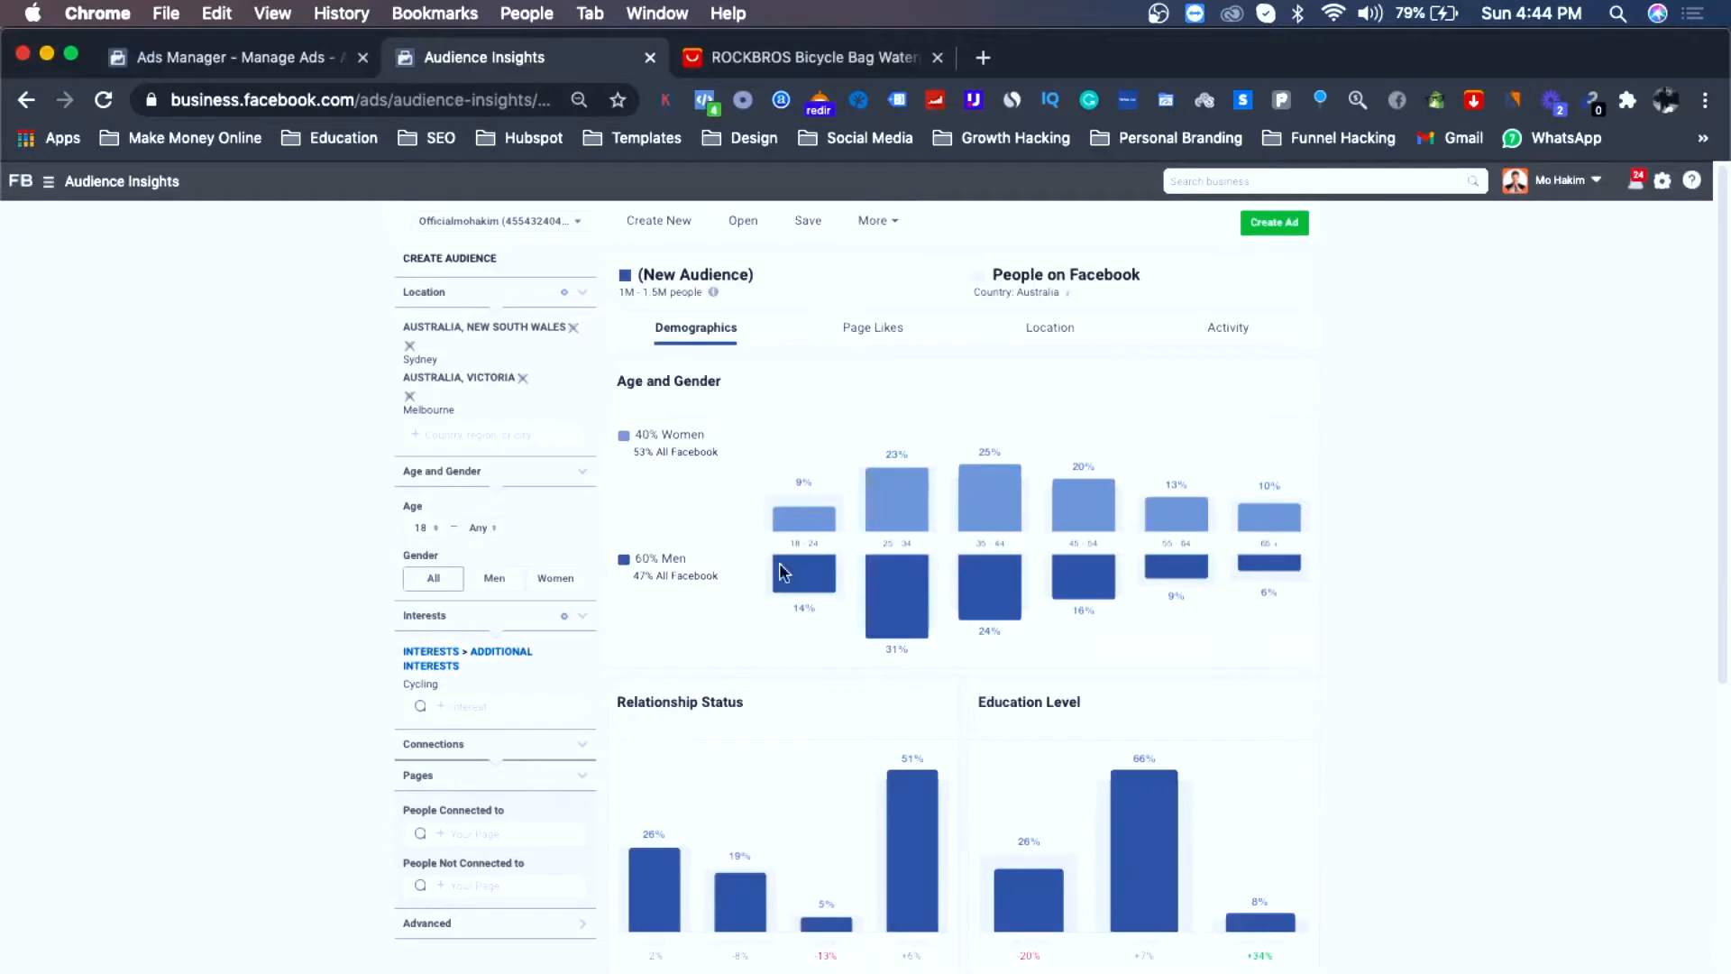
Step: Consult the age chart in Audience Insights and set the ad set's age range in Ads Manager to 25–54
mouse_move(782, 571)
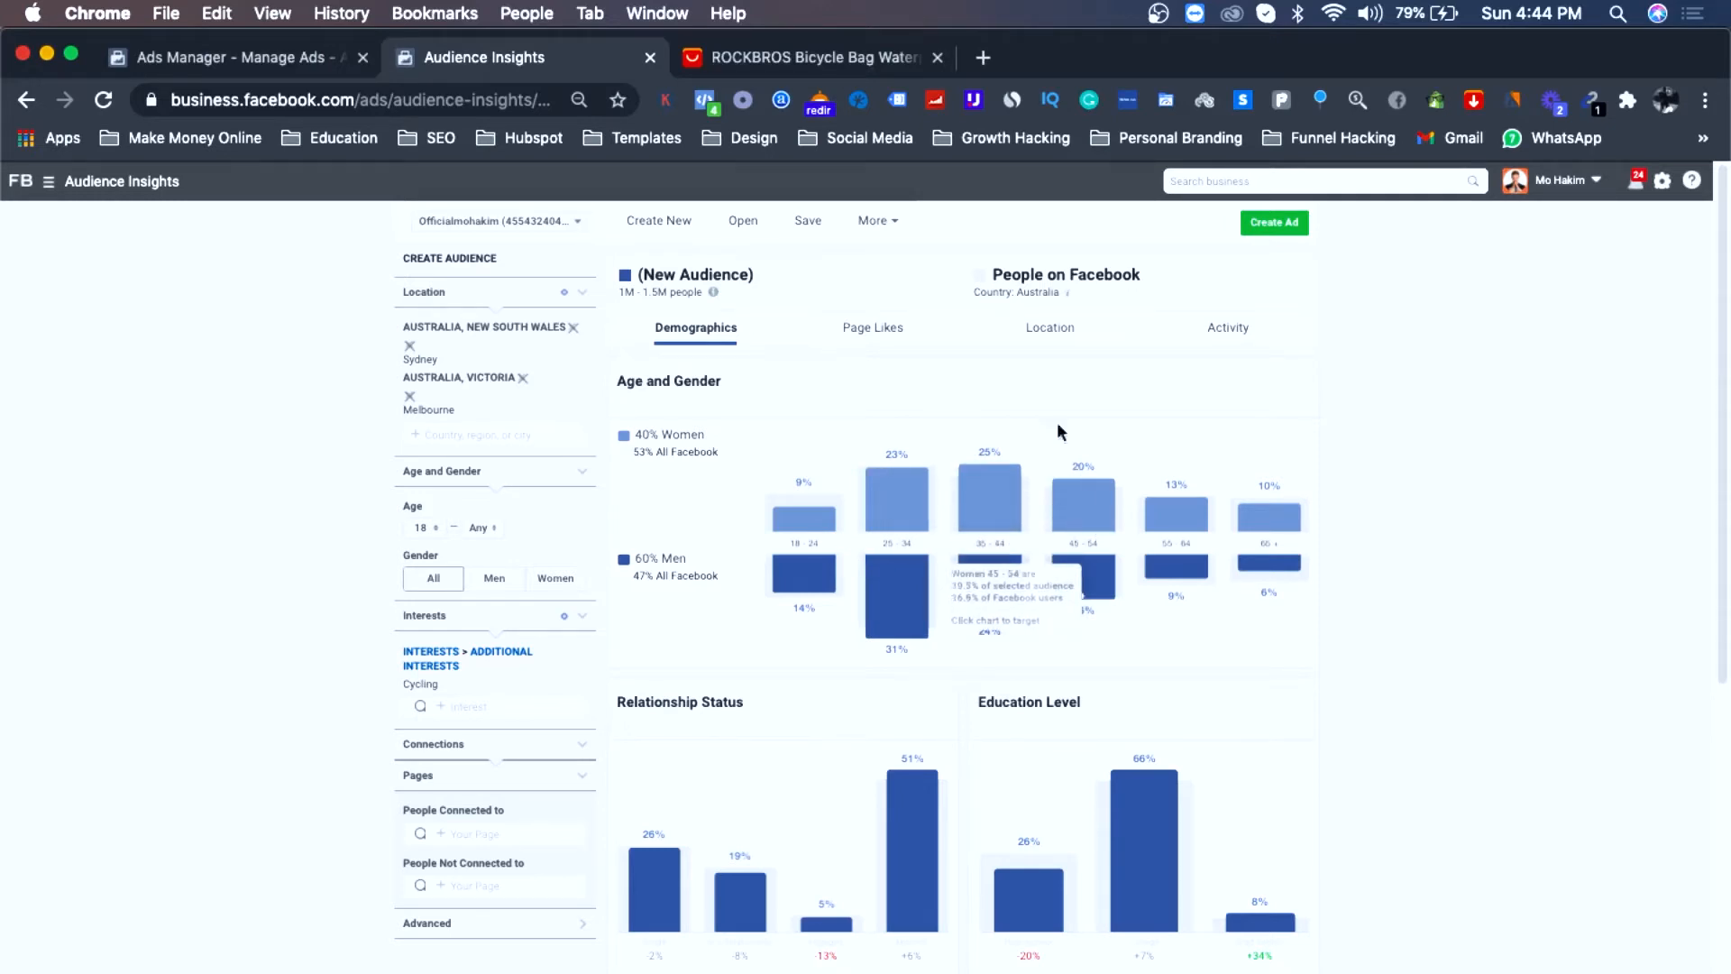
left_click(224, 56)
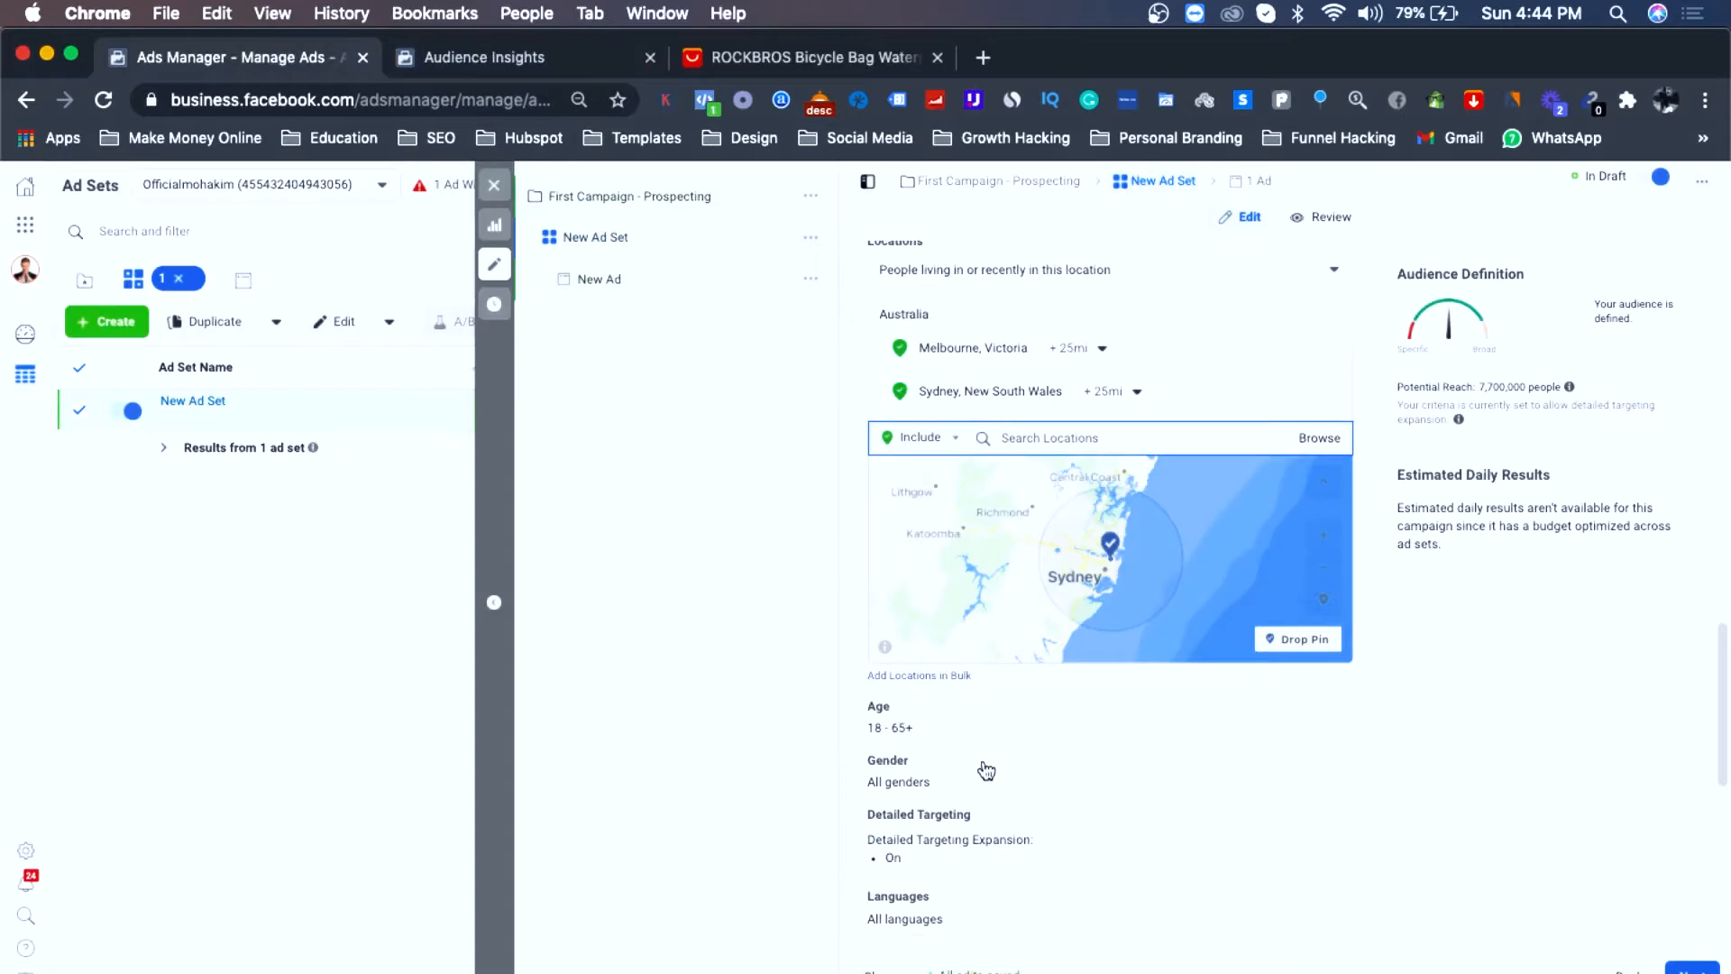
left_click(1321, 709)
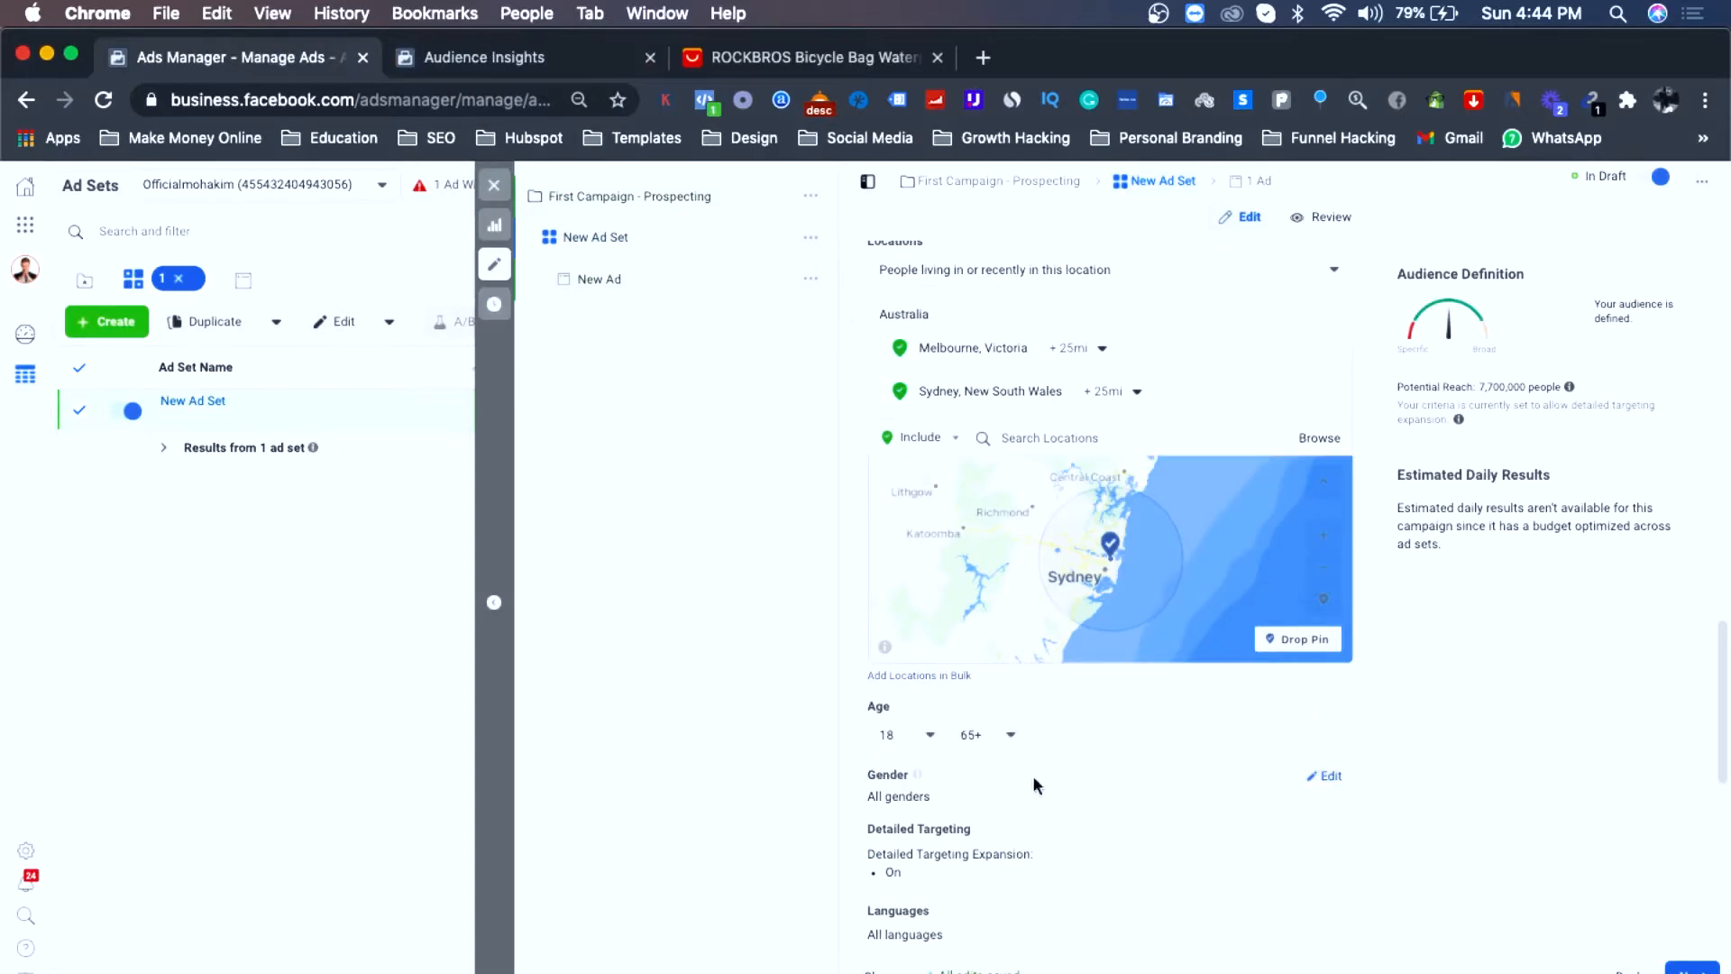
left_click(938, 744)
scroll(924, 622, "down", 3)
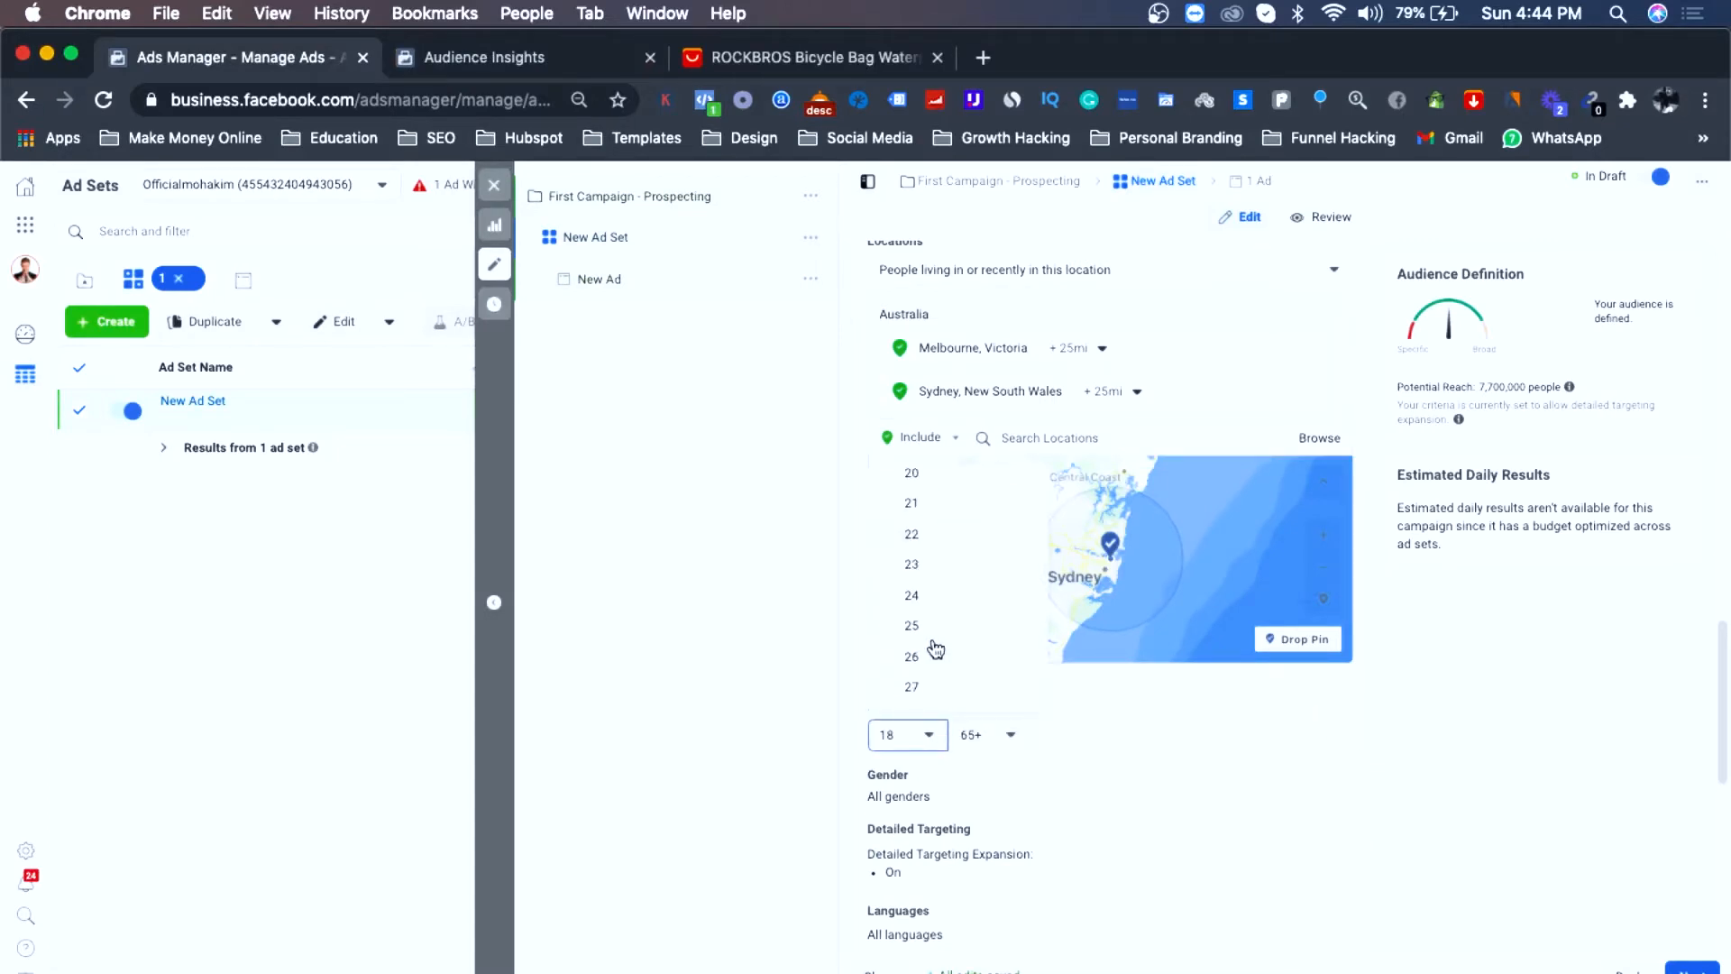
left_click(1012, 737)
scroll(991, 619, "up", 3)
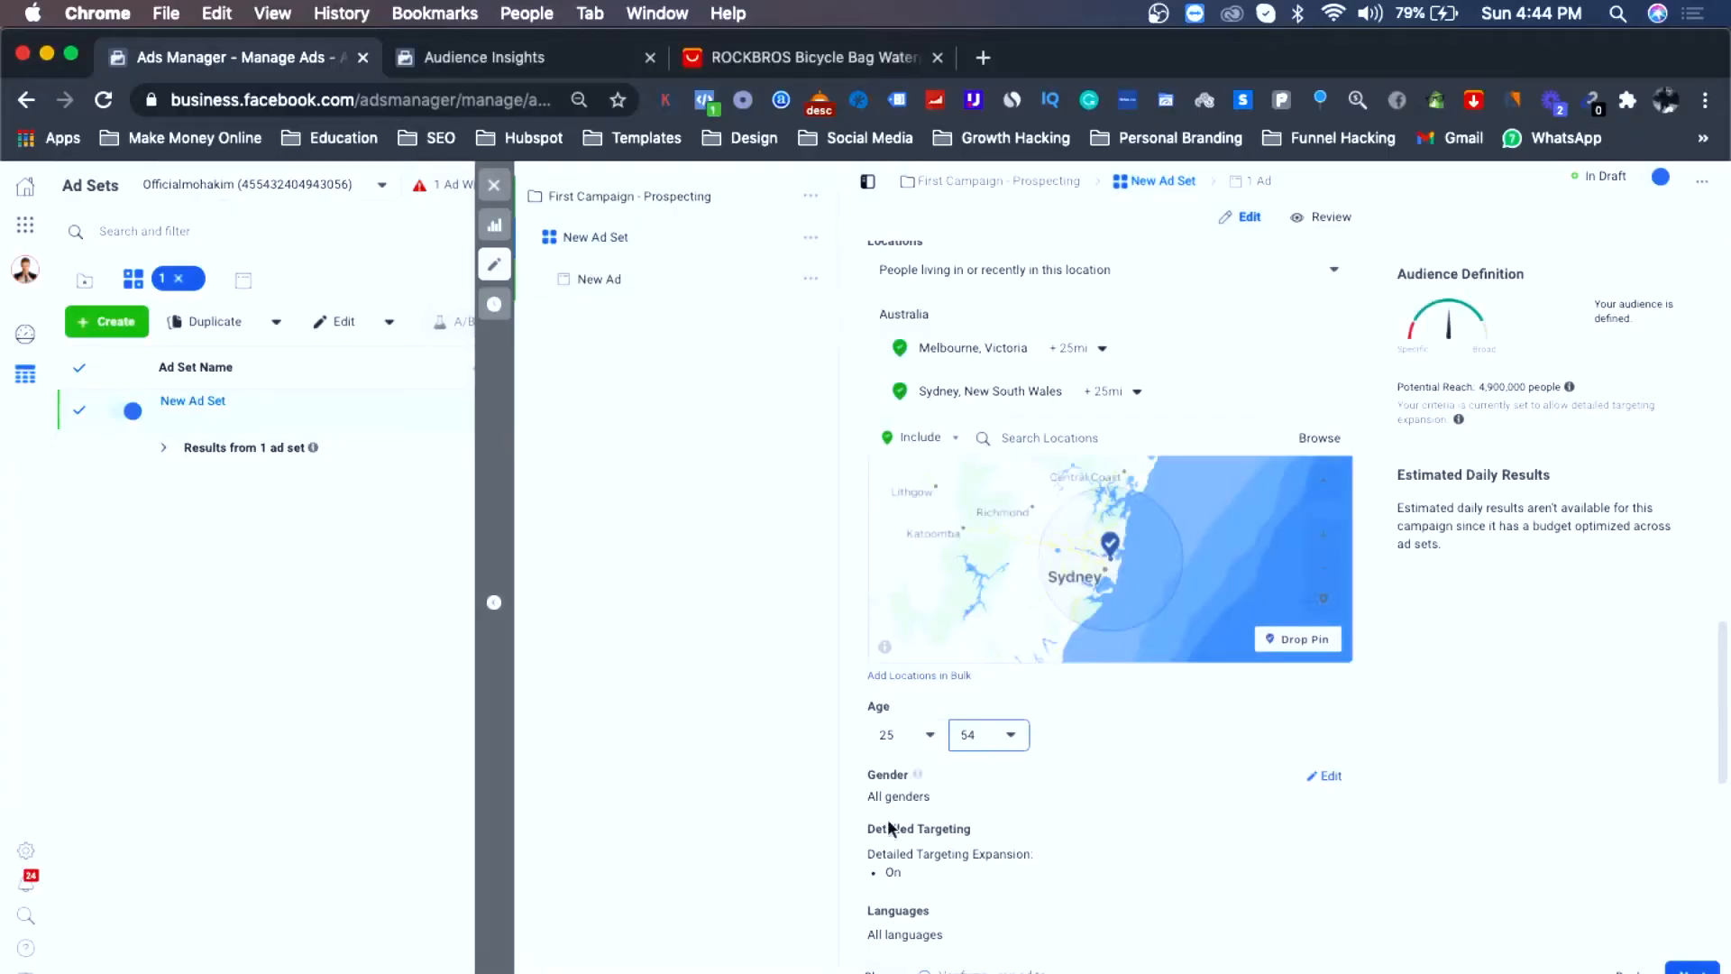
Step: Switch to Audience Insights to check the audience's split between women and men
left_click(507, 59)
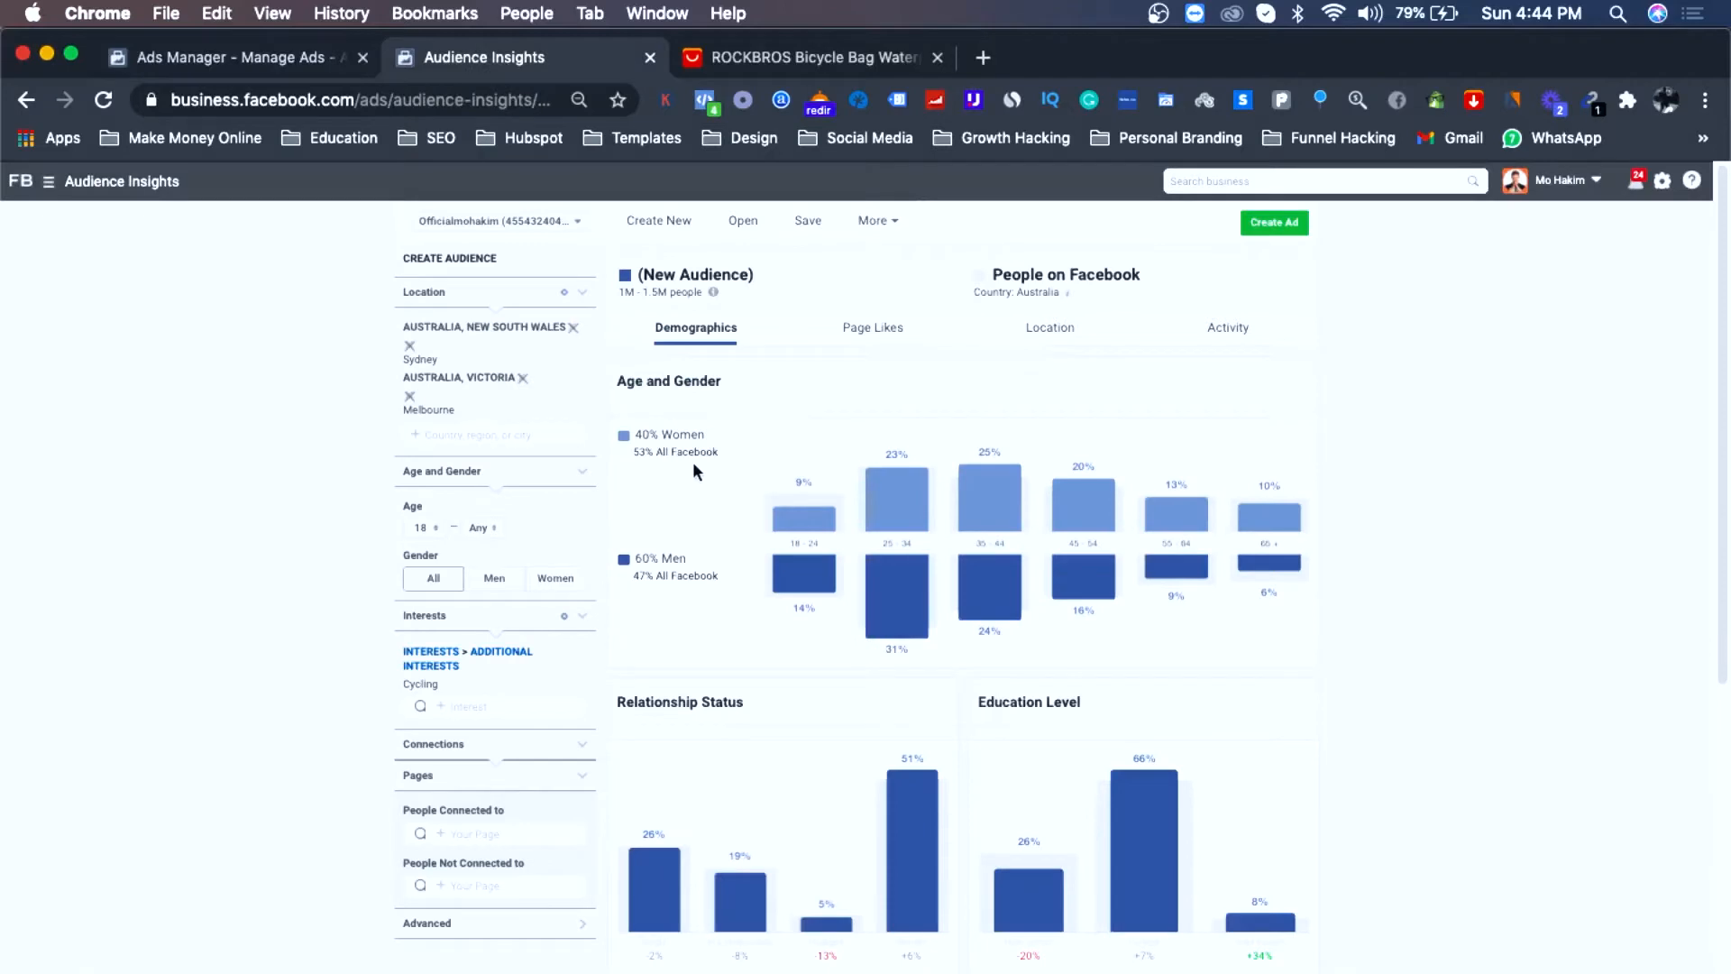